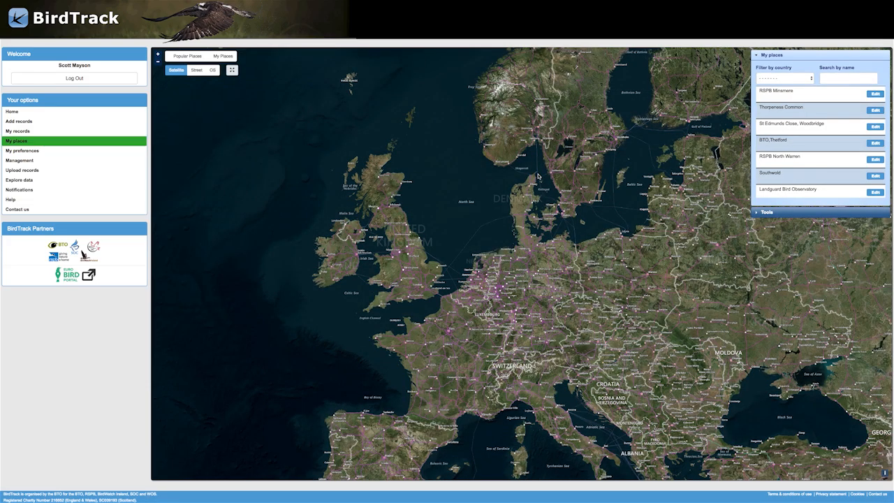
# Step: Start creating a new place from the My places tools
pyautogui.click(772, 212)
pyautogui.click(815, 84)
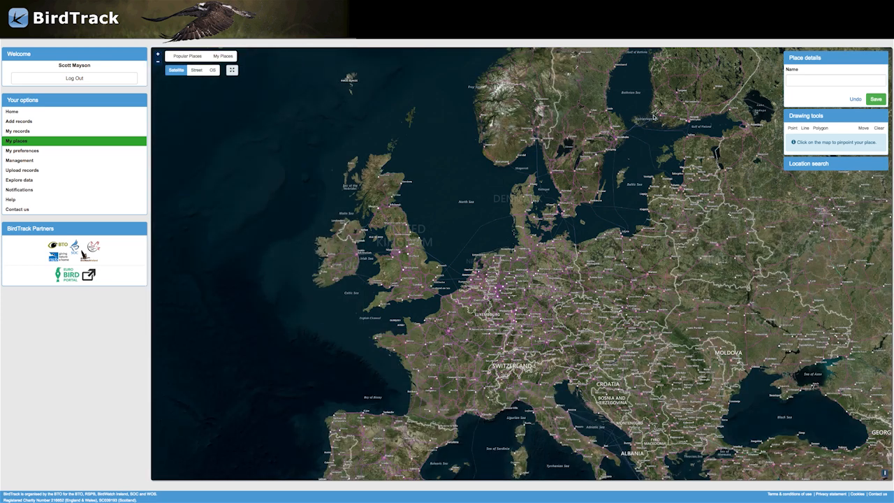
# Step: Preview the Street and OS base maps, then return the map to Satellite
pyautogui.click(196, 71)
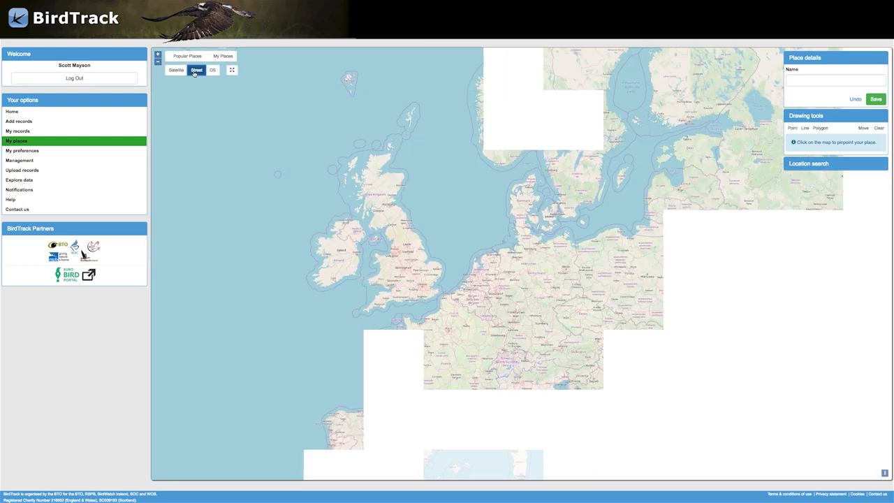
pyautogui.click(213, 70)
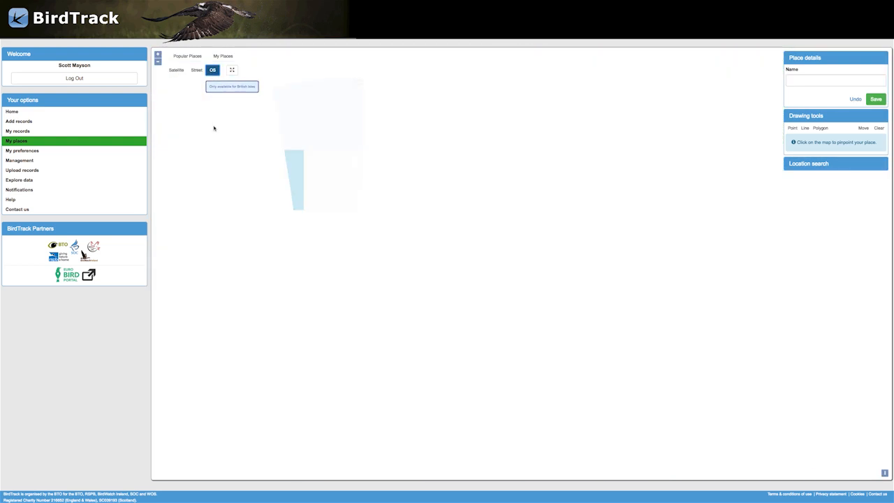
pyautogui.click(177, 71)
pyautogui.scroll(1, 403, 232)
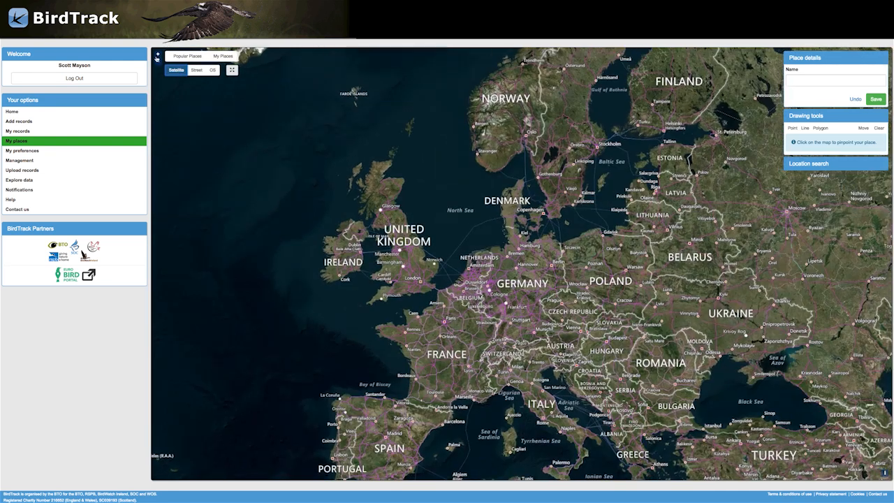
pyautogui.click(158, 55)
pyautogui.click(158, 62)
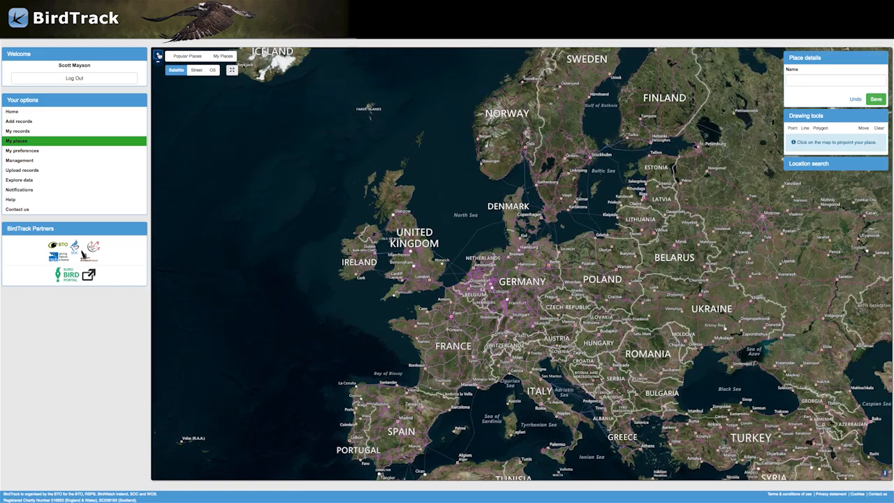
pyautogui.click(159, 55)
pyautogui.click(158, 62)
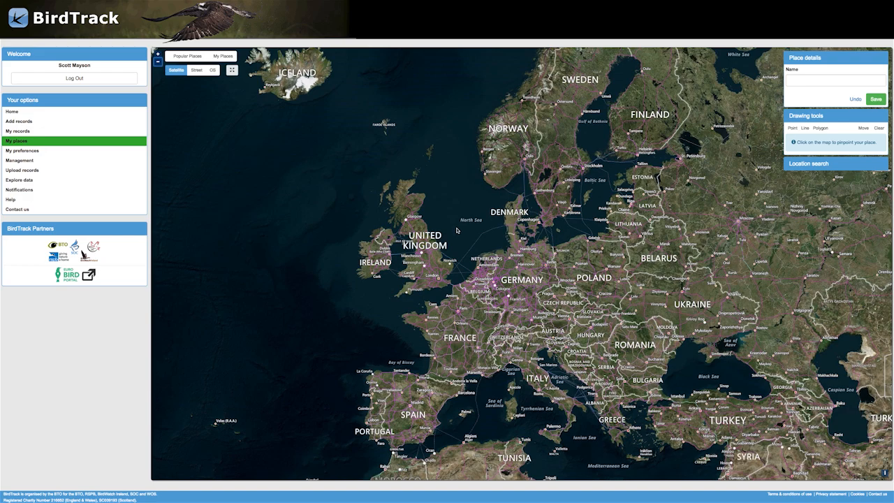
# Step: Show the popular places on the map over the Norfolk area of eastern England
pyautogui.scroll(1, 456, 266)
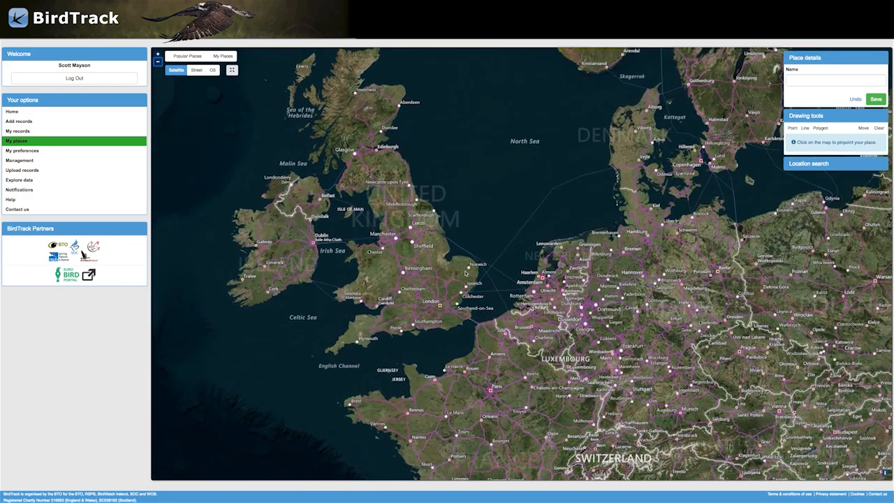
pyautogui.moveTo(402, 264); pyautogui.dragTo(310, 269)
pyautogui.scroll(1, 364, 275)
pyautogui.scroll(3, 364, 274)
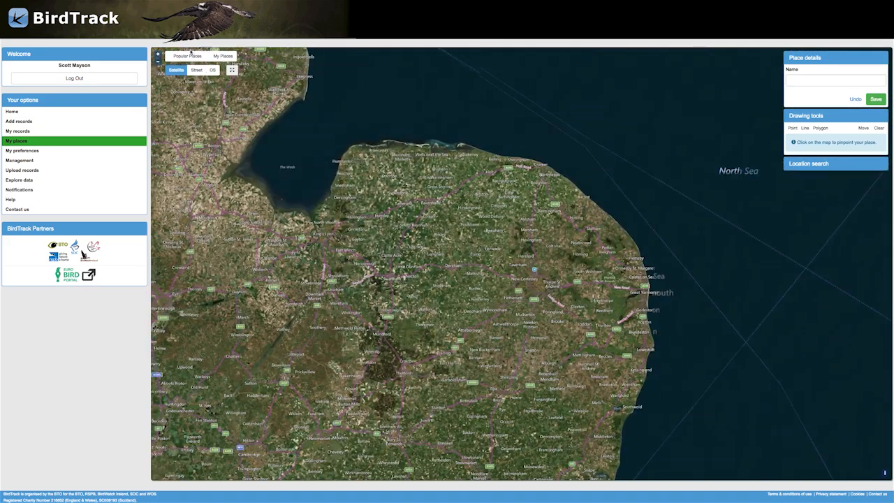
pyautogui.click(189, 56)
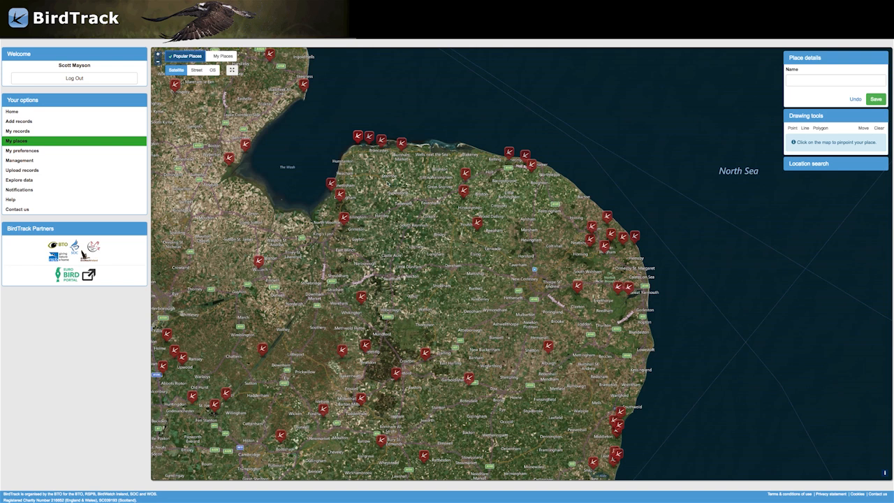
# Step: Use the popular place RSPB Titchwell Marsh on the north Norfolk coast for the new place
pyautogui.moveTo(382, 177); pyautogui.dragTo(379, 226)
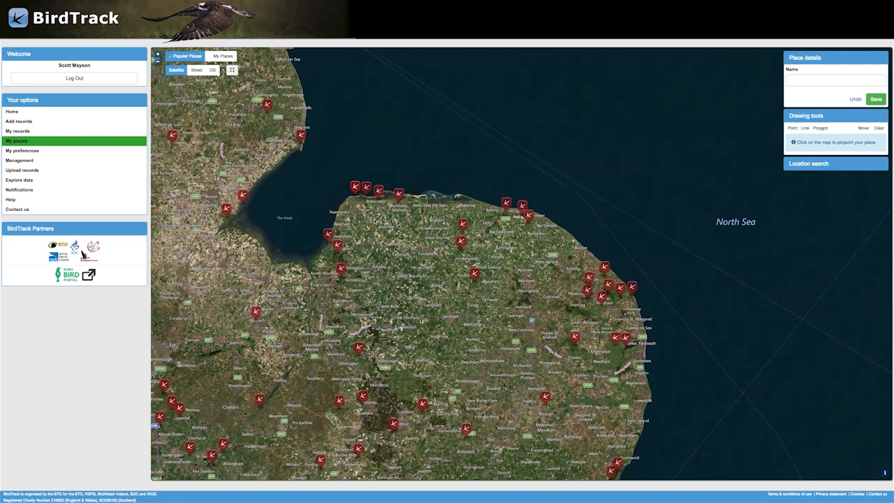
pyautogui.scroll(2, 401, 223)
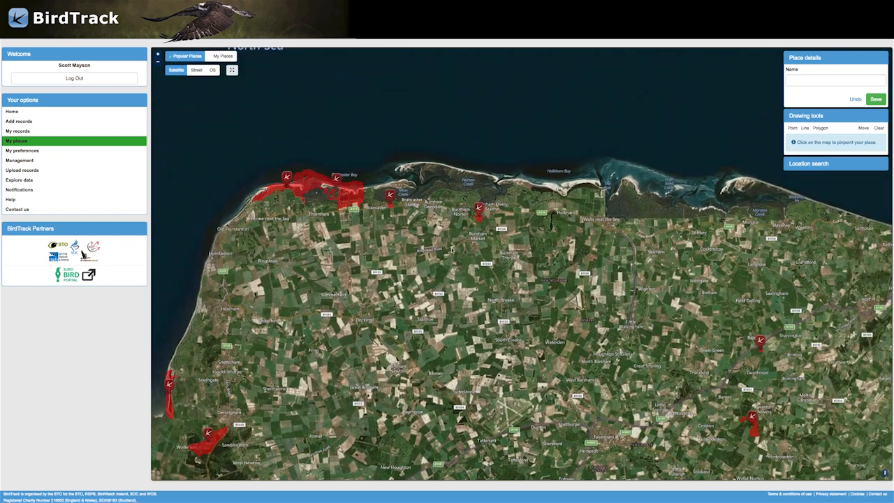
pyautogui.moveTo(451, 247); pyautogui.dragTo(452, 291)
pyautogui.moveTo(359, 259); pyautogui.dragTo(402, 289)
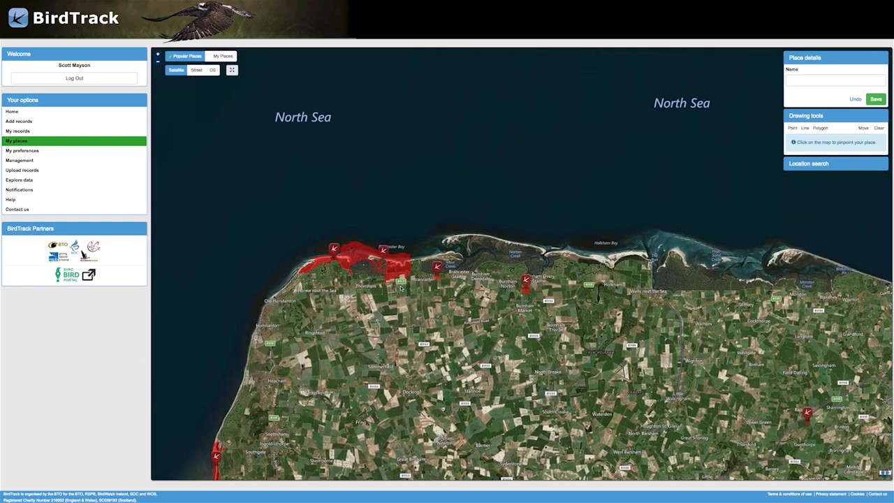
pyautogui.click(386, 252)
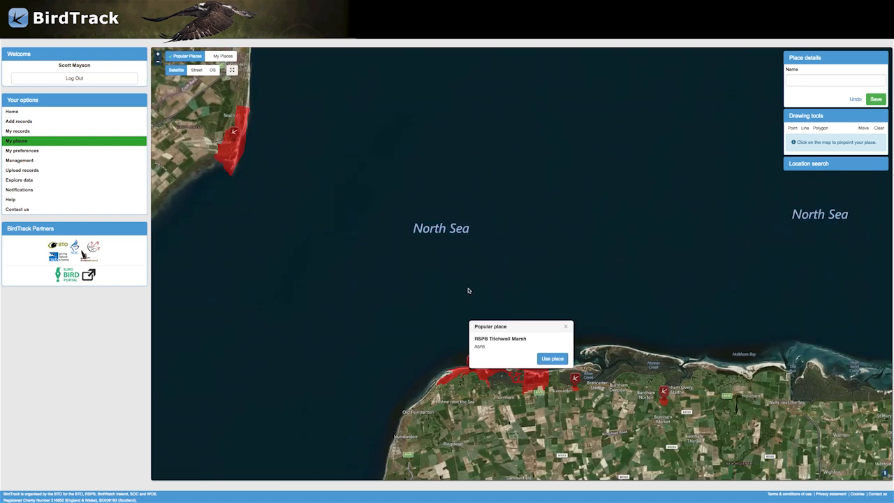
pyautogui.click(553, 357)
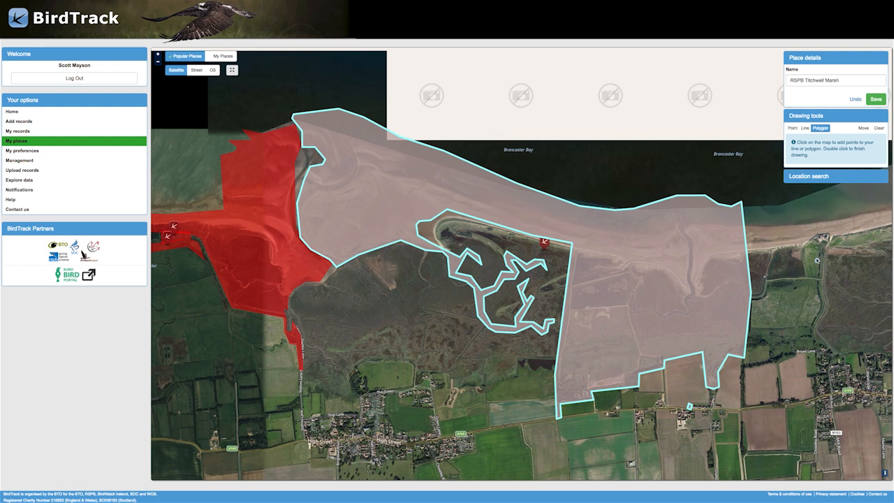
pyautogui.scroll(-1, 817, 260)
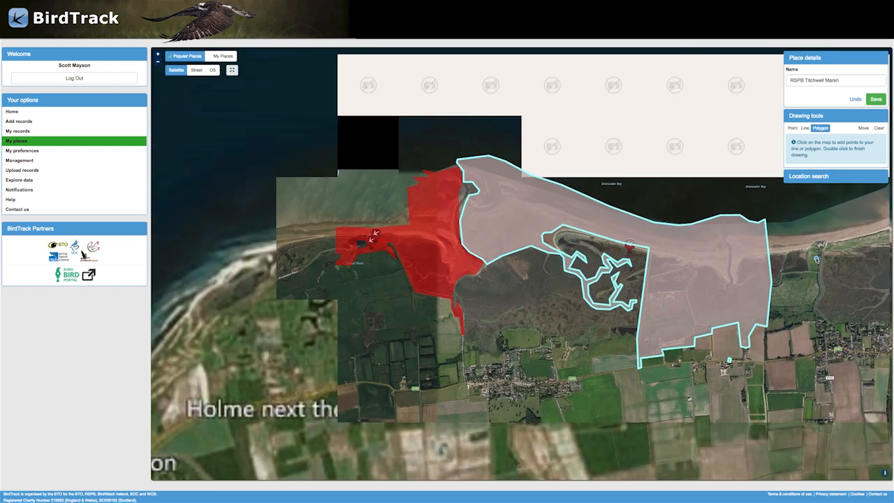
# Step: Search for the place's location by grid reference TL8781
pyautogui.click(809, 177)
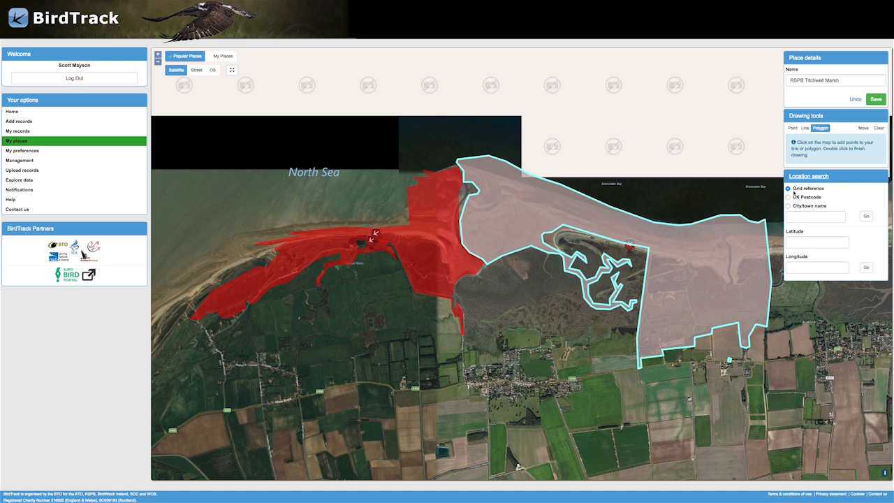
pyautogui.click(795, 218)
pyautogui.write('TI8781')
pyautogui.click(866, 216)
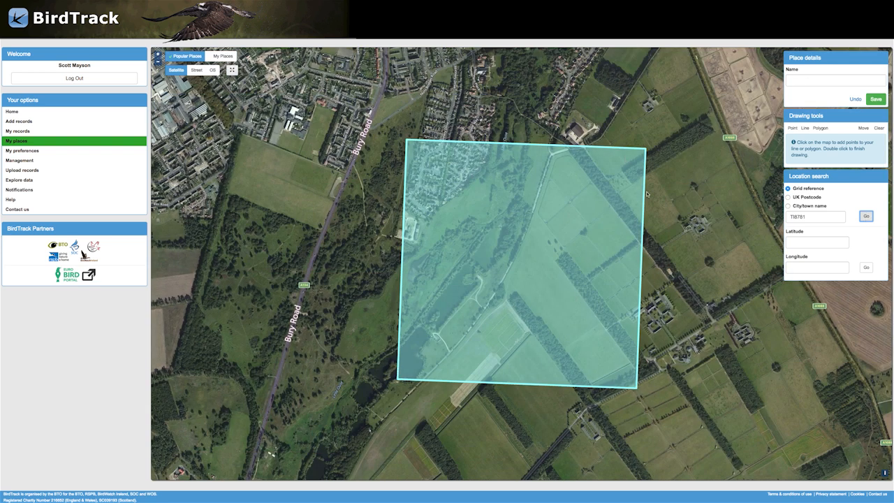
# Step: Search for the place's location by UK postcode IP24 2PU
pyautogui.click(789, 198)
pyautogui.press('Tab')
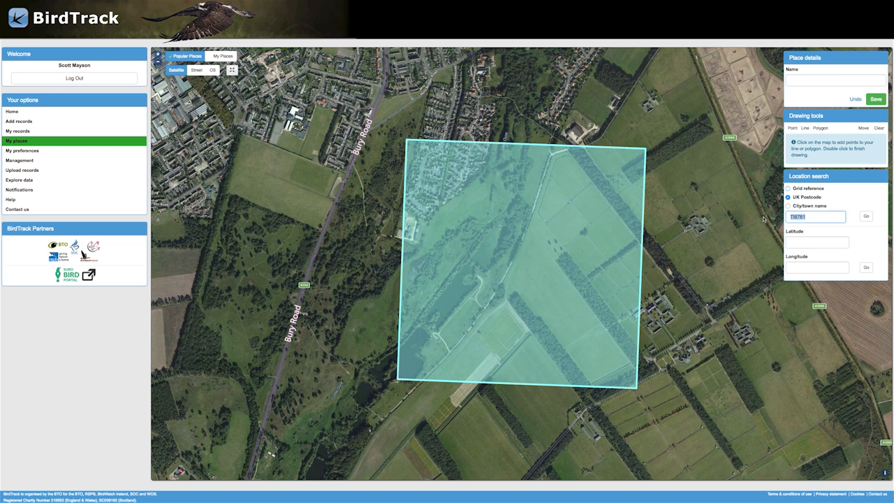
pyautogui.write('IP24 2PU')
pyautogui.click(866, 216)
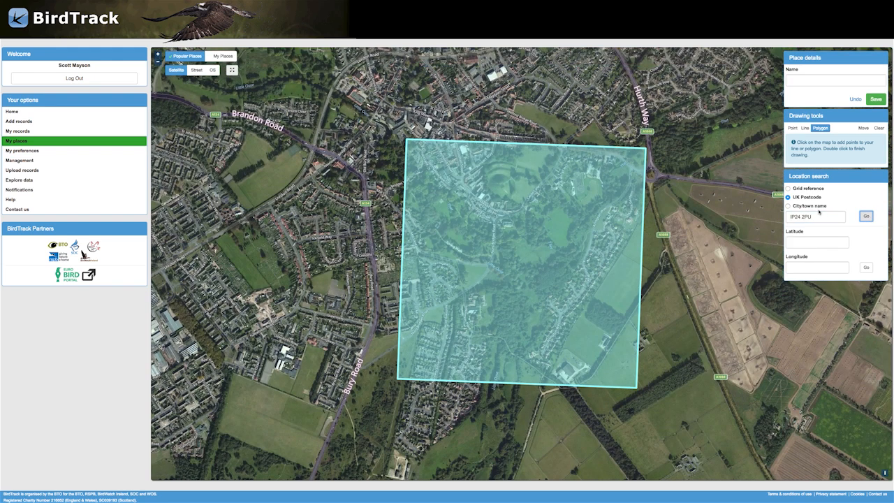
# Step: Search for the place's location by the town name Thetford
pyautogui.click(788, 206)
pyautogui.moveTo(817, 216); pyautogui.dragTo(774, 218)
pyautogui.write('Thetford')
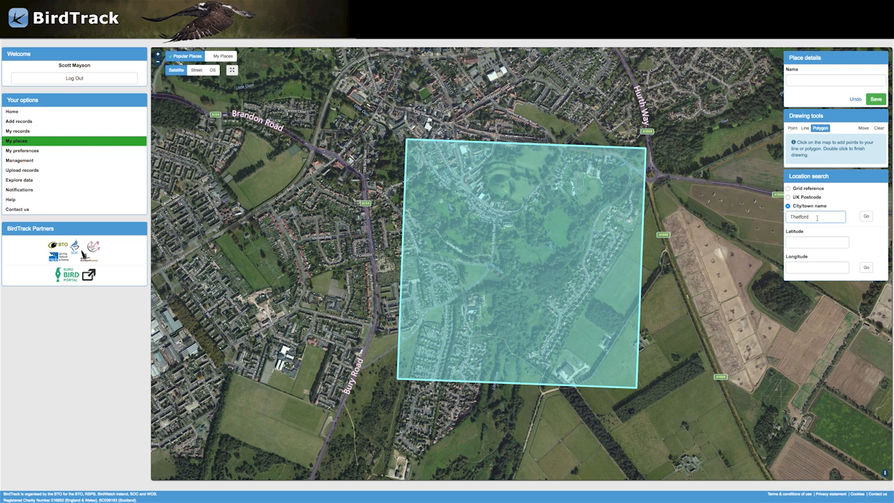
pyautogui.click(866, 216)
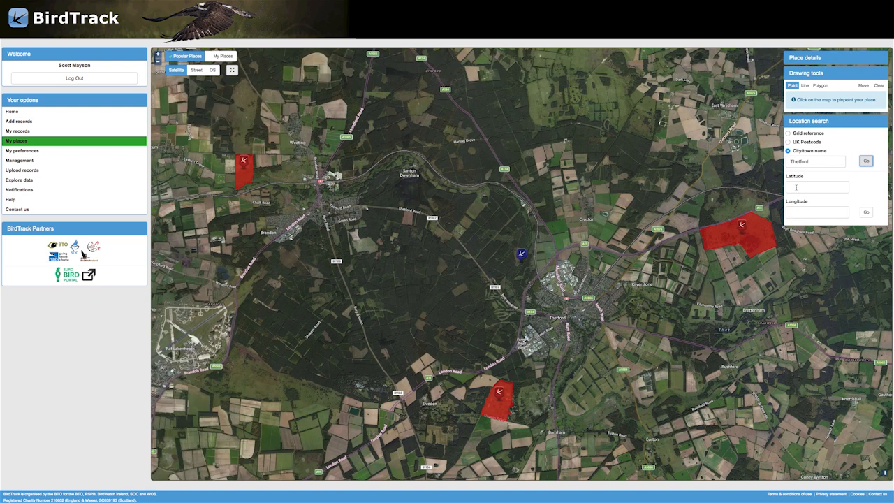
# Step: Locate the place by coordinates with latitude 52.395069 and longitude .074696028
pyautogui.click(796, 187)
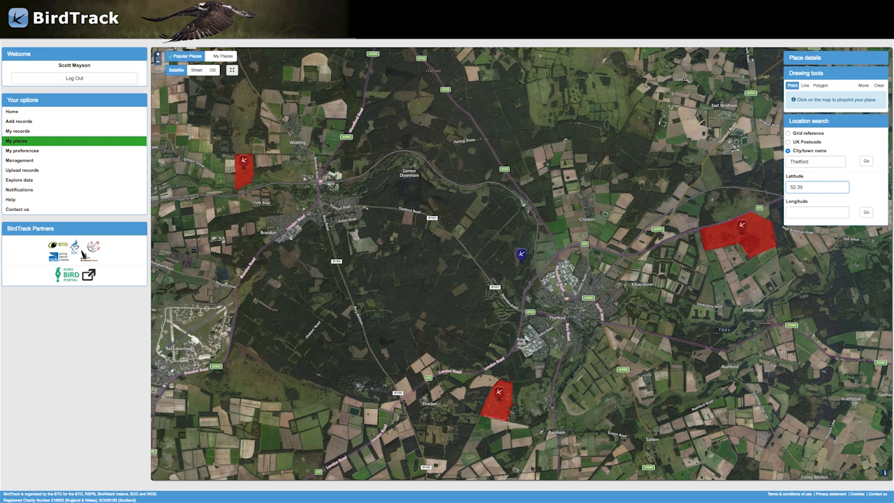
pyautogui.click(805, 214)
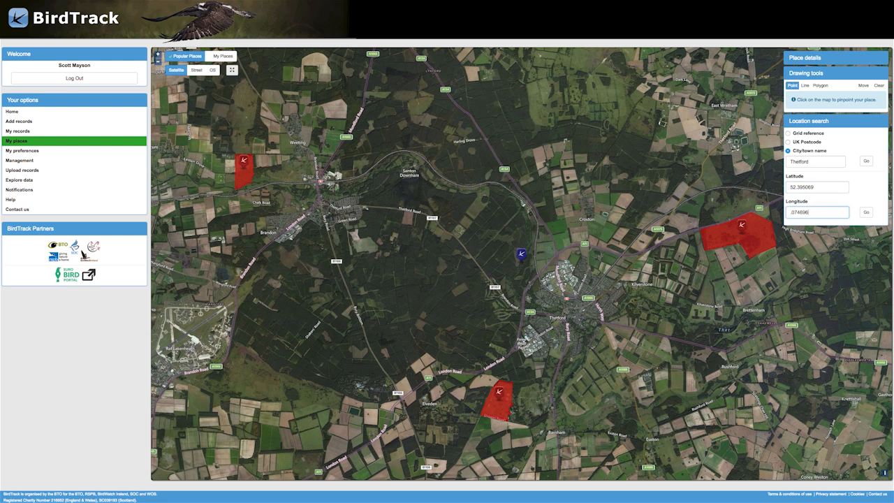
pyautogui.click(866, 212)
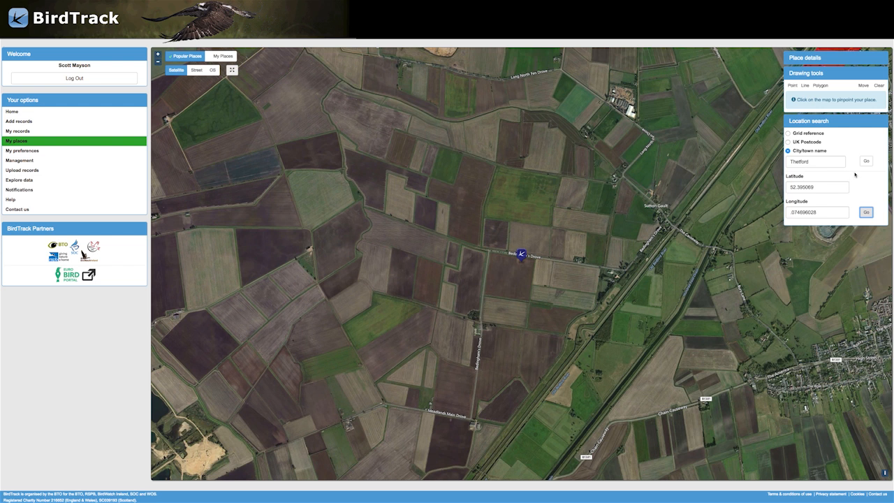
# Step: Switch the location search back to grid reference and find TL8781 on the map
pyautogui.click(790, 135)
pyautogui.click(790, 133)
pyautogui.doubleClick(793, 161)
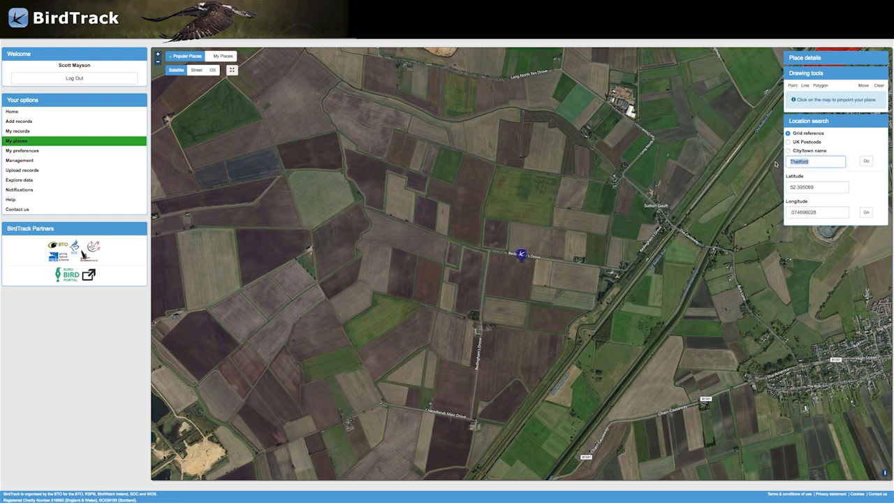
pyautogui.write('TL8781')
pyautogui.click(867, 161)
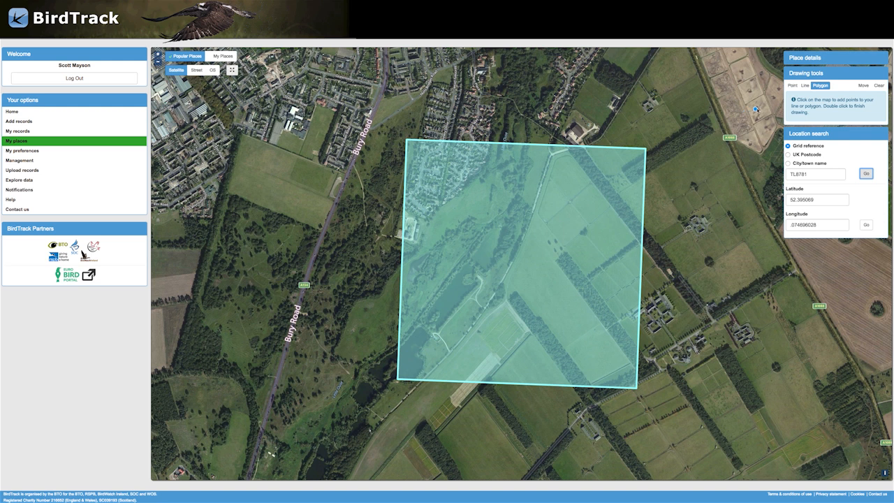
# Step: Mark the place as a single point on the lake east of Bury Road and open its name for entry
pyautogui.click(793, 86)
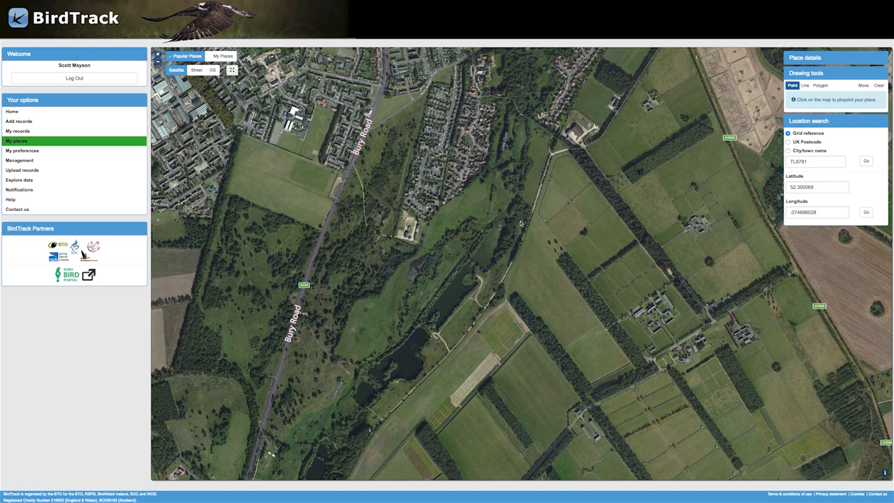
pyautogui.click(482, 286)
pyautogui.click(461, 306)
pyautogui.click(803, 60)
pyautogui.click(820, 80)
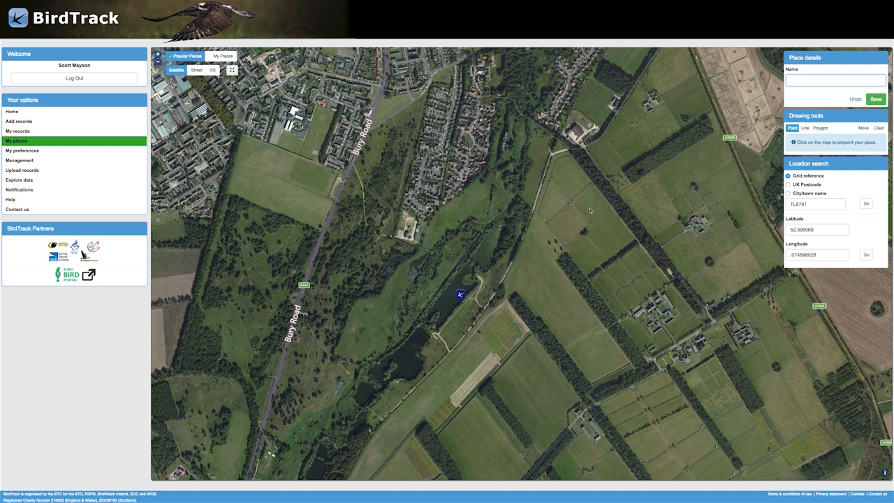
# Step: Draw the place as a multi-point line from the housing estate down the track east of the lakes, and open its name for entry
pyautogui.click(805, 127)
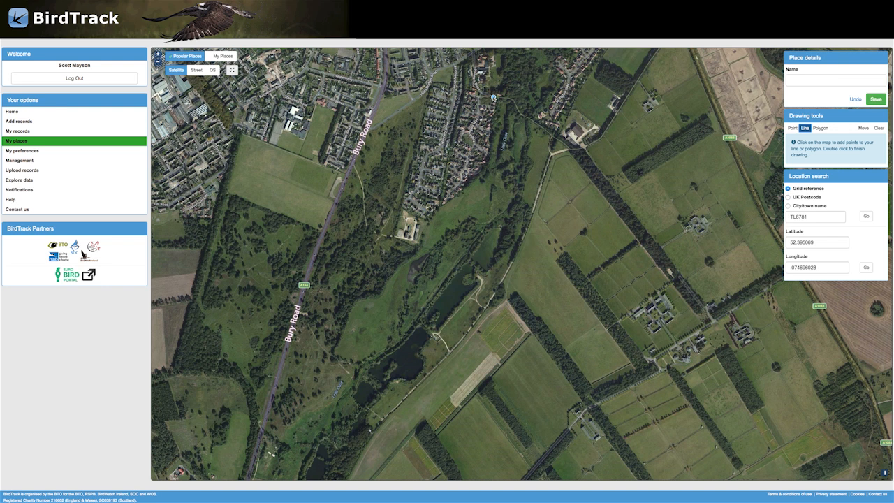
pyautogui.click(493, 97)
pyautogui.click(512, 102)
pyautogui.click(519, 113)
pyautogui.click(553, 134)
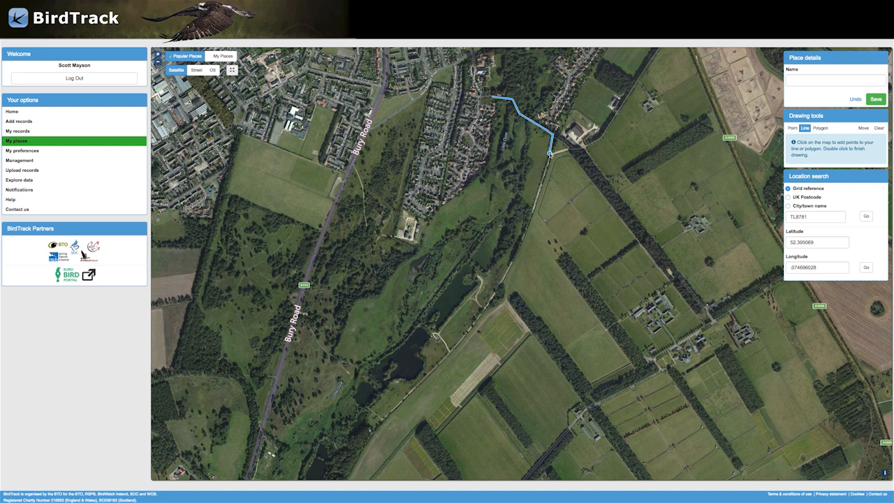
pyautogui.click(517, 262)
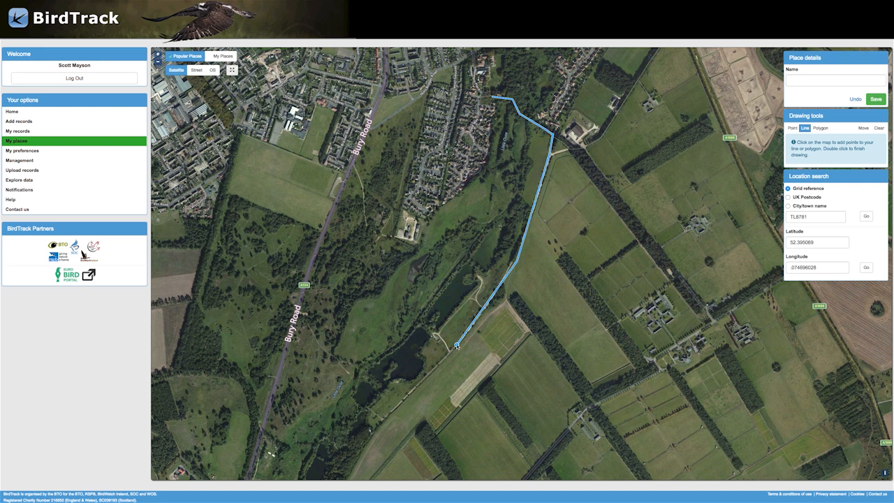
pyautogui.click(458, 345)
pyautogui.doubleClick(383, 422)
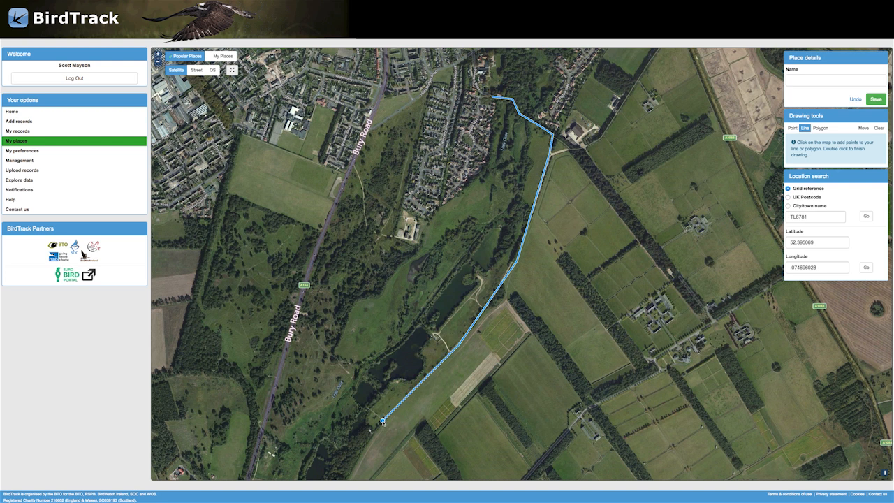
pyautogui.doubleClick(370, 440)
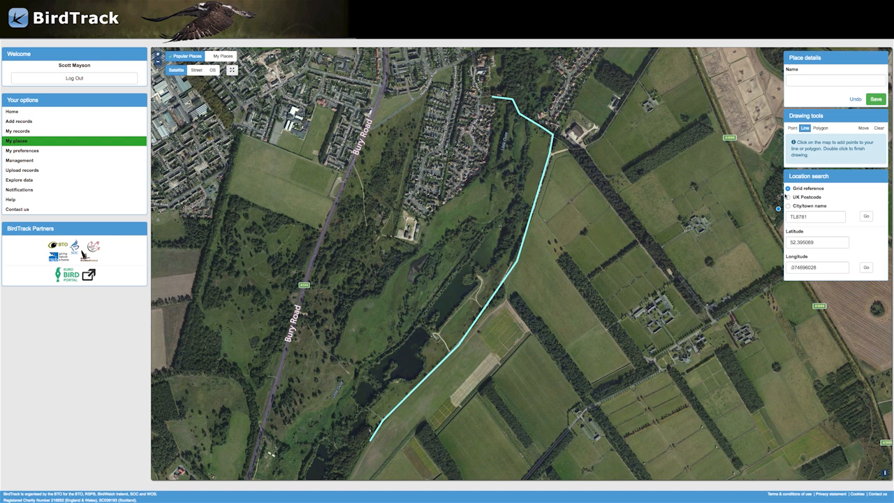
pyautogui.click(798, 80)
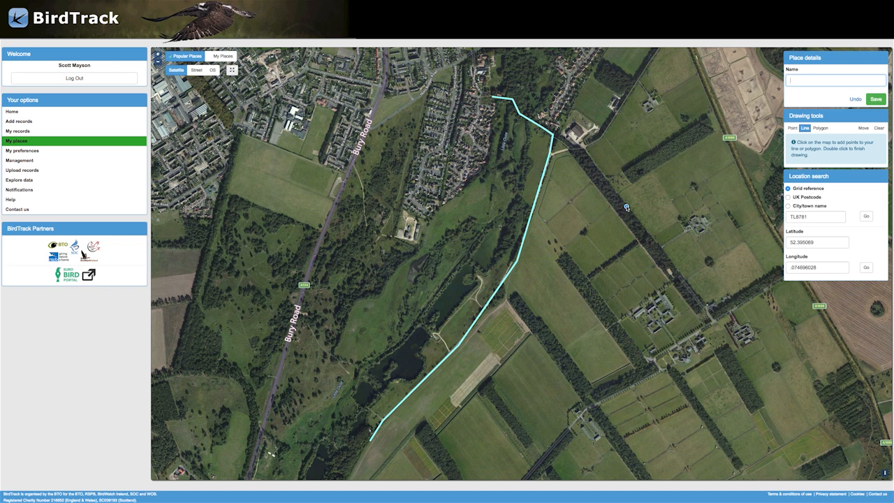
# Step: Draw the place as a polygon enclosing the lakes between the housing estate and the eastern track, and name it Nunnery Lakes
pyautogui.click(820, 129)
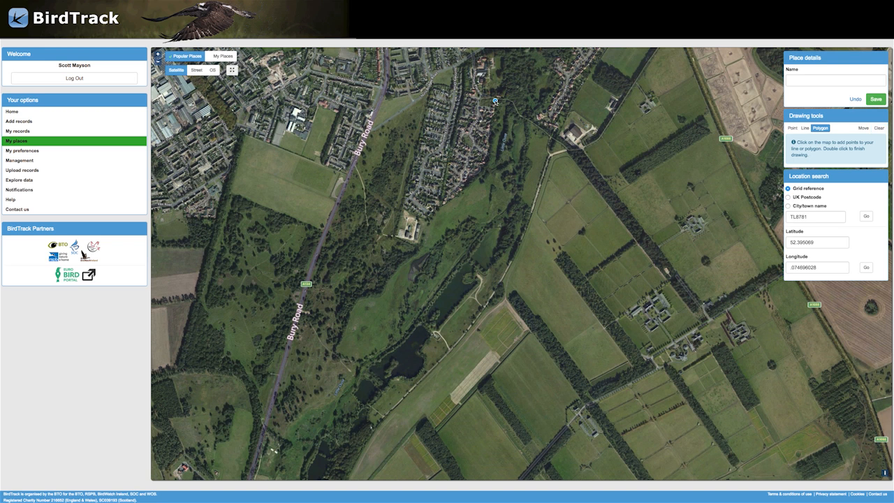
pyautogui.click(495, 101)
pyautogui.click(485, 162)
pyautogui.click(456, 205)
pyautogui.click(446, 209)
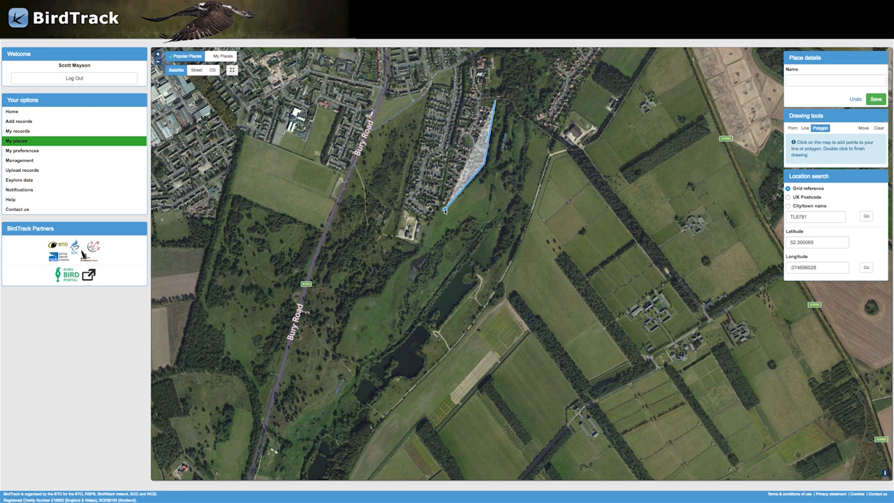
pyautogui.click(418, 256)
pyautogui.click(381, 294)
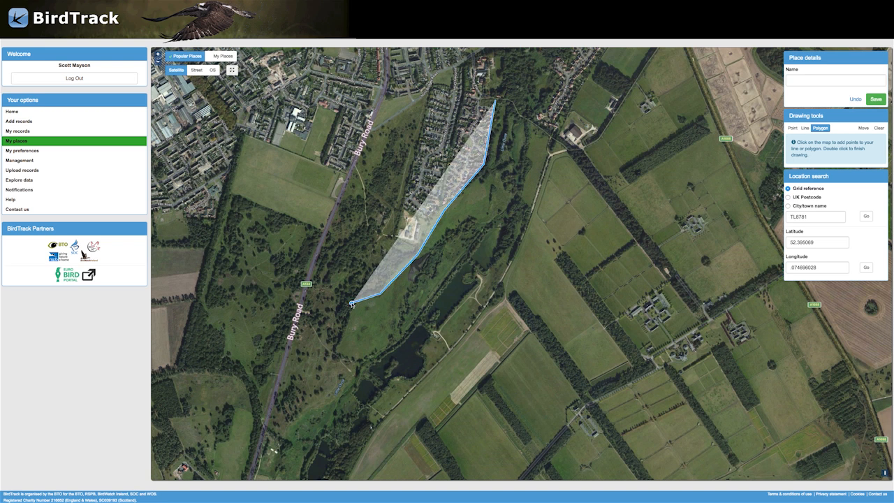
pyautogui.click(351, 303)
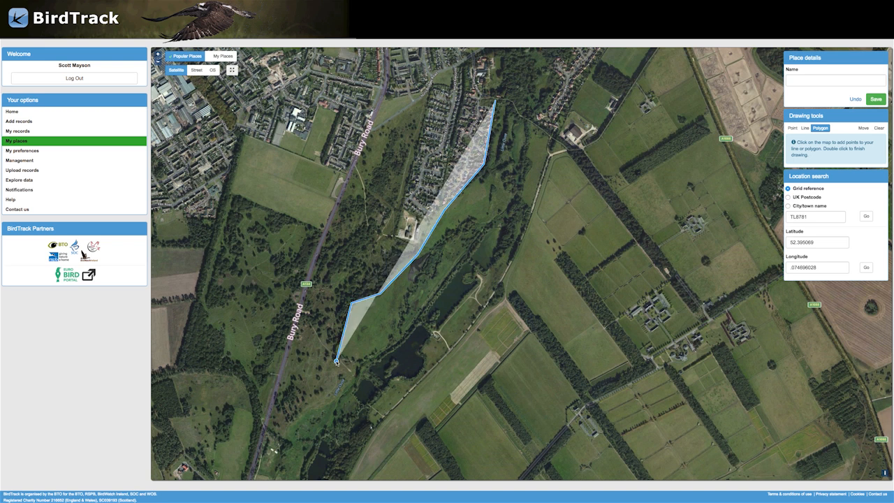
pyautogui.click(312, 424)
pyautogui.click(363, 454)
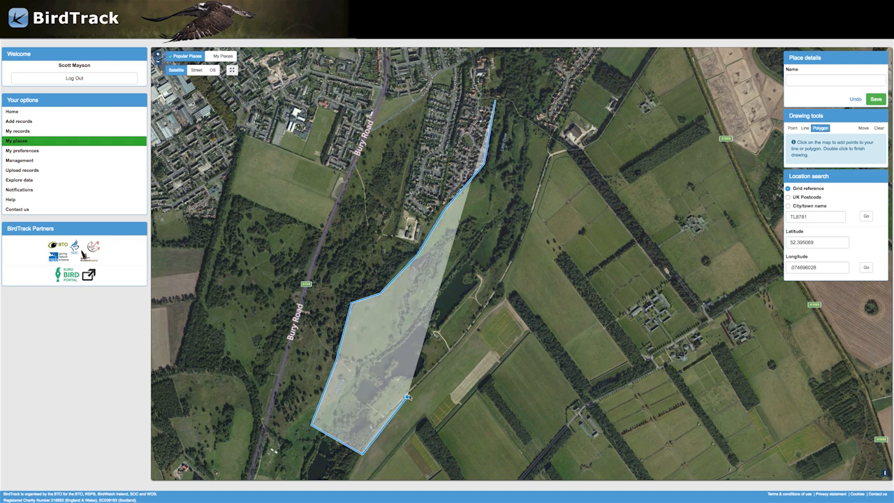
pyautogui.click(476, 323)
pyautogui.click(535, 220)
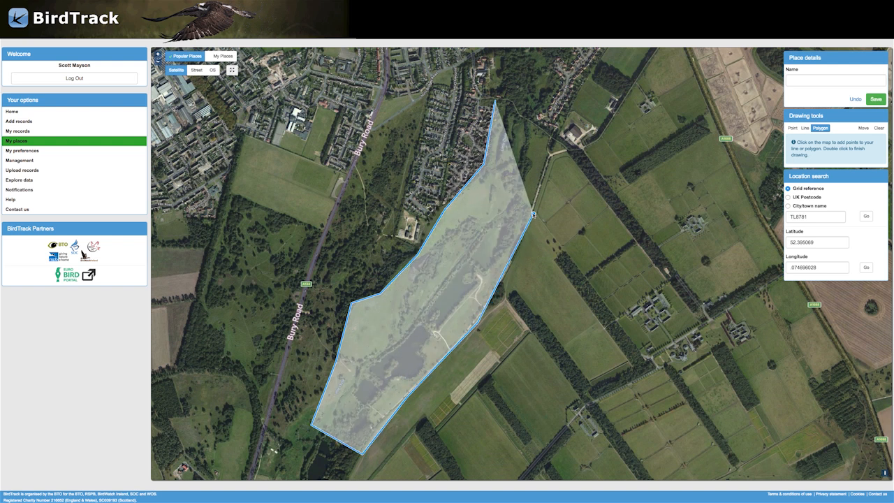
pyautogui.click(549, 135)
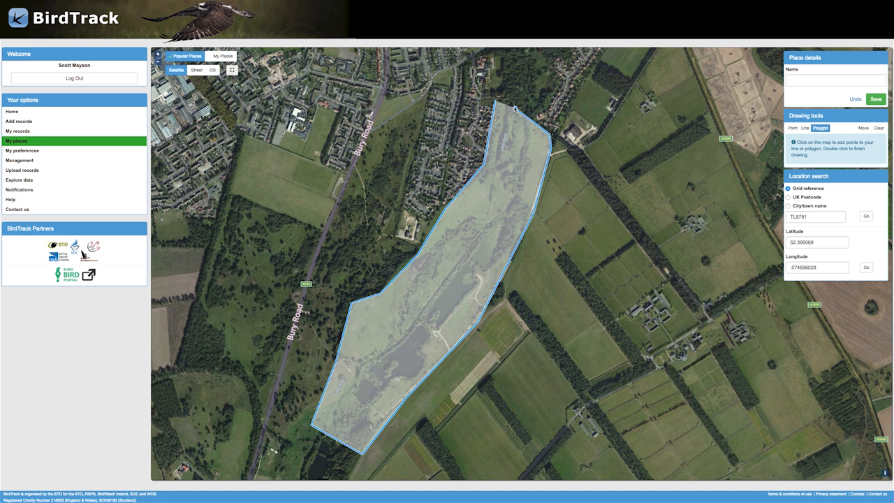
pyautogui.click(495, 101)
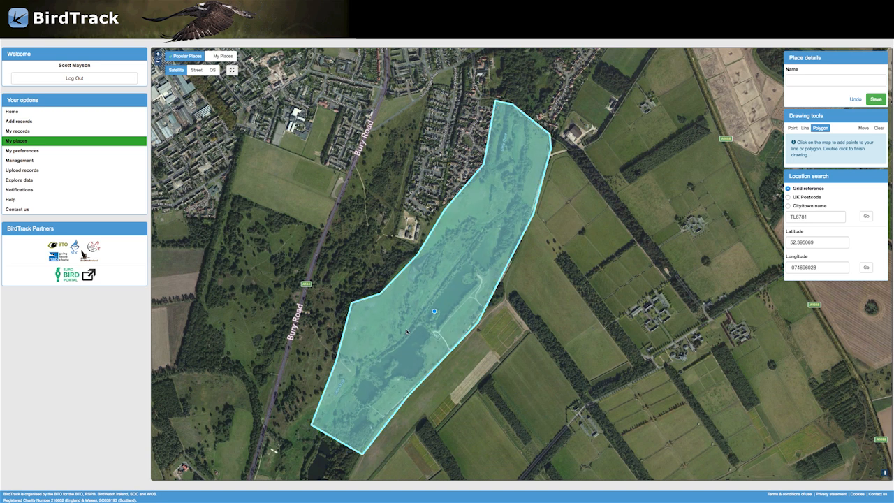
pyautogui.click(810, 80)
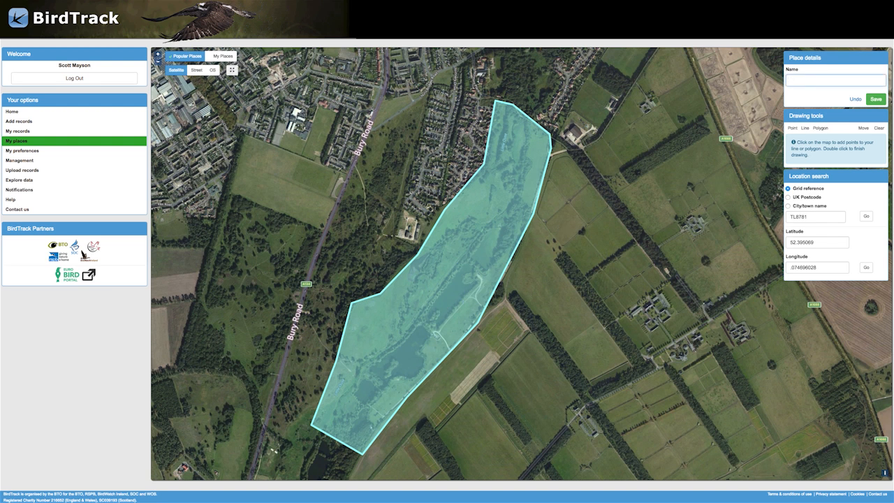
pyautogui.write('Nunnery Lakes')
# Step: Check the area around the Nunnery Lakes polygon for popular places, and switch on the display of saved places
pyautogui.scroll(-2, 571, 207)
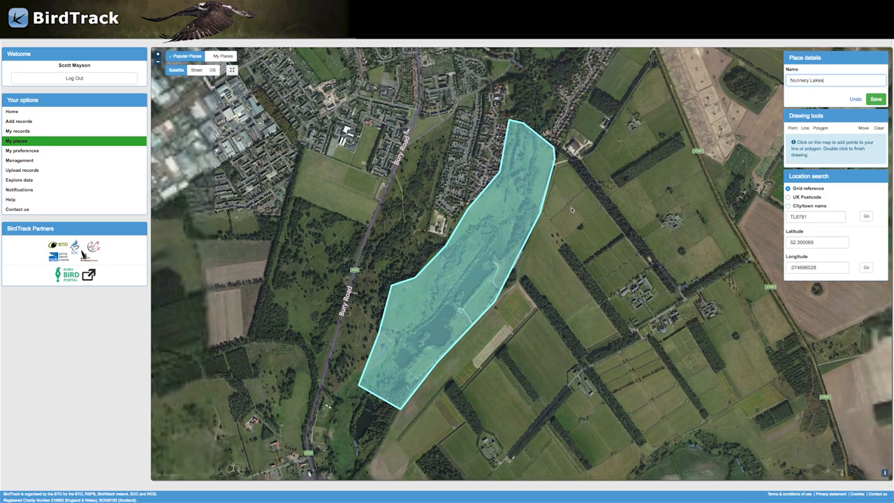
pyautogui.scroll(-2, 571, 207)
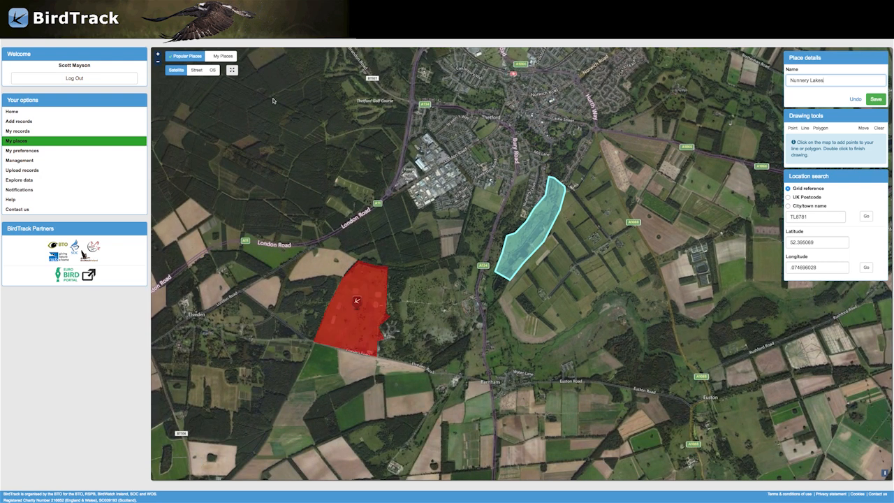
pyautogui.moveTo(403, 150); pyautogui.dragTo(351, 190)
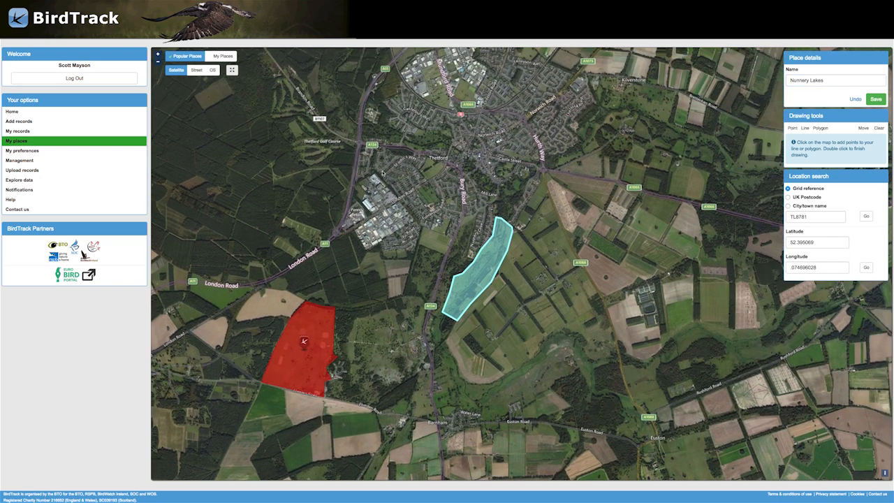
pyautogui.moveTo(457, 230); pyautogui.dragTo(393, 241)
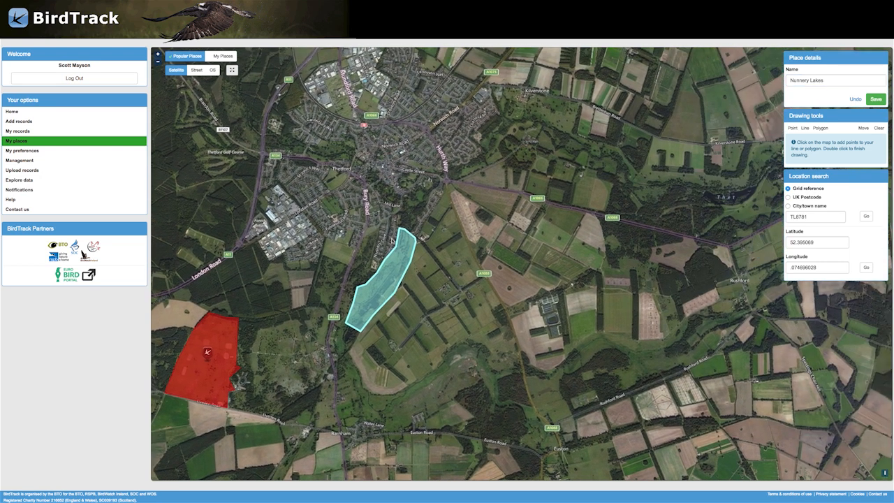
pyautogui.moveTo(456, 244); pyautogui.dragTo(503, 249)
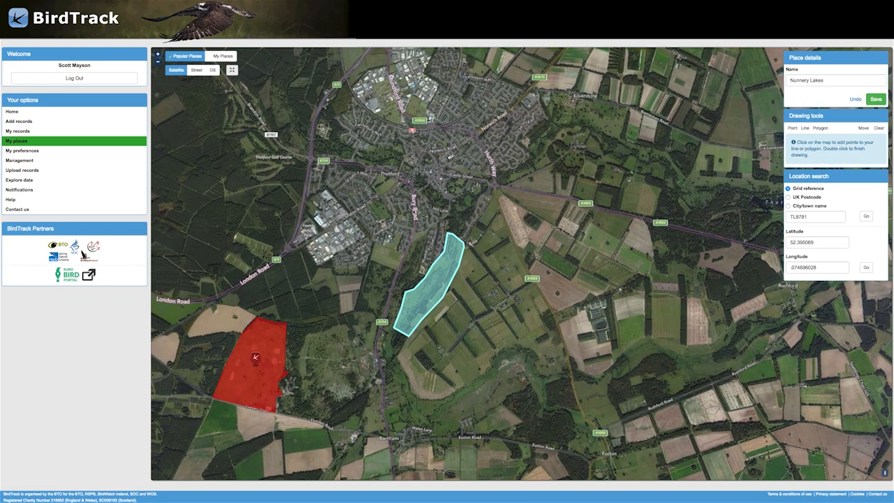
pyautogui.scroll(1, 420, 232)
pyautogui.scroll(1, 419, 232)
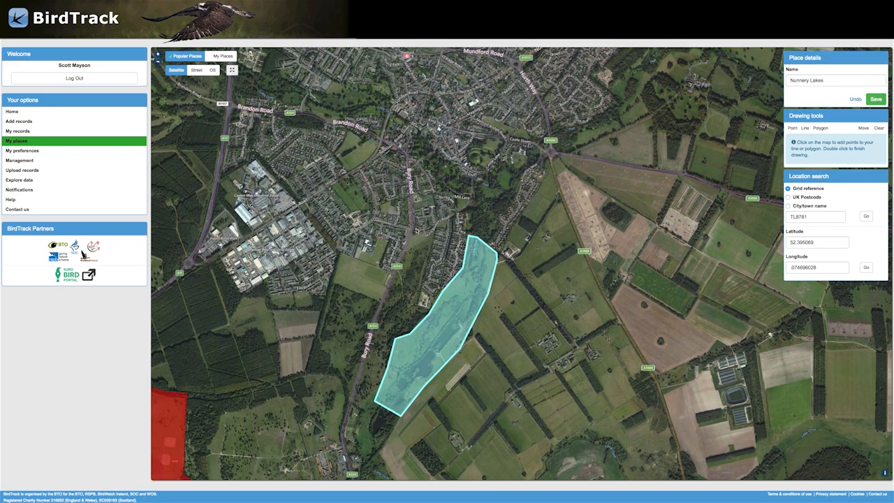
pyautogui.click(222, 57)
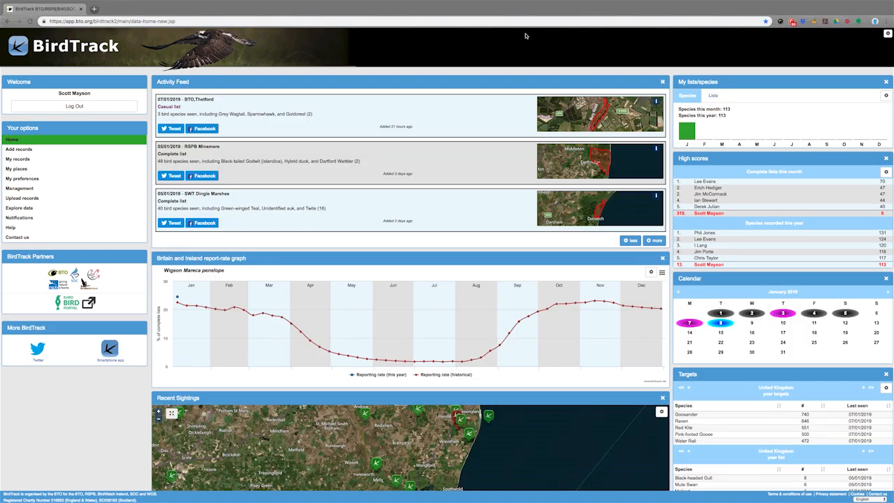
# Step: Open the saved places and find RSPB Dungeness by name to show it on the map
pyautogui.click(28, 170)
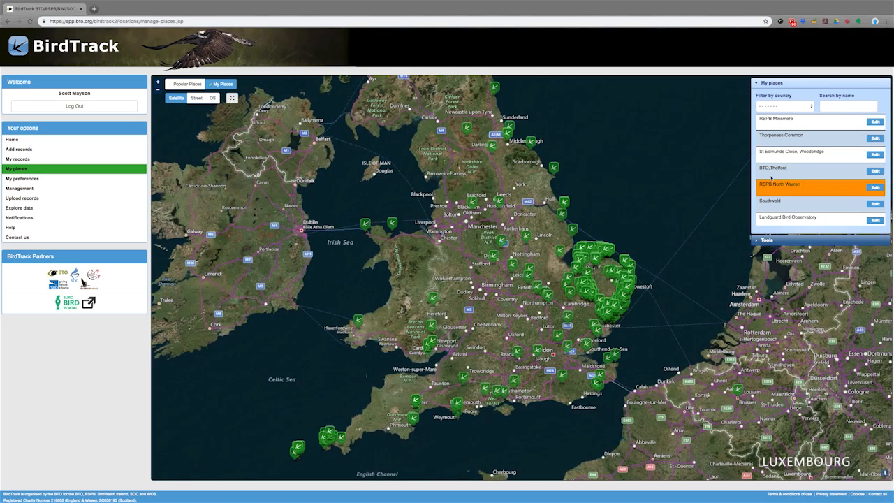
pyautogui.scroll(-1, 789, 161)
pyautogui.scroll(3, 790, 164)
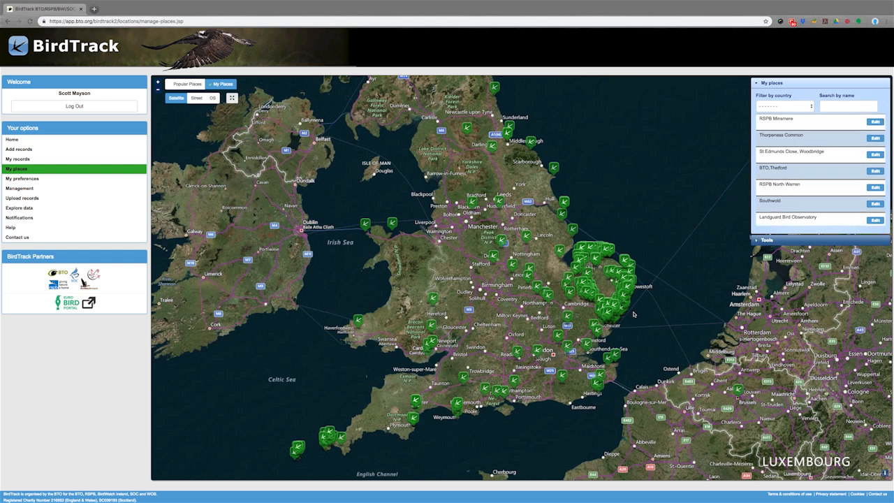
pyautogui.scroll(2, 636, 313)
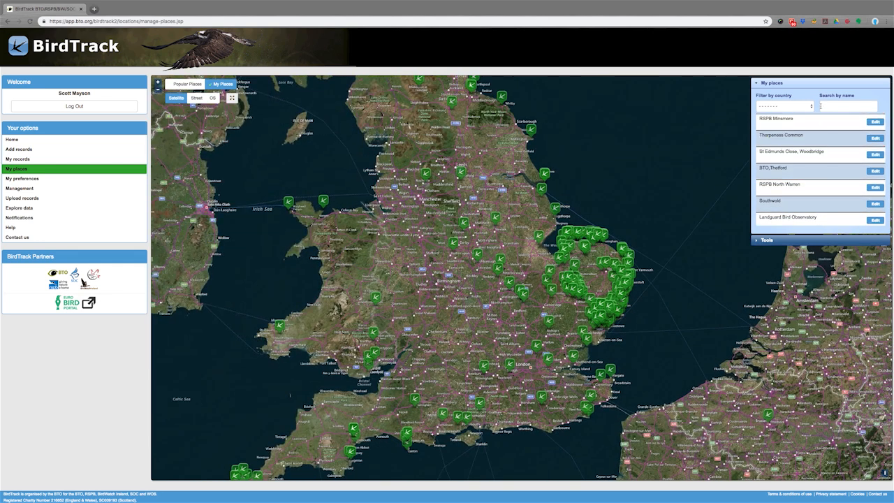
pyautogui.click(835, 105)
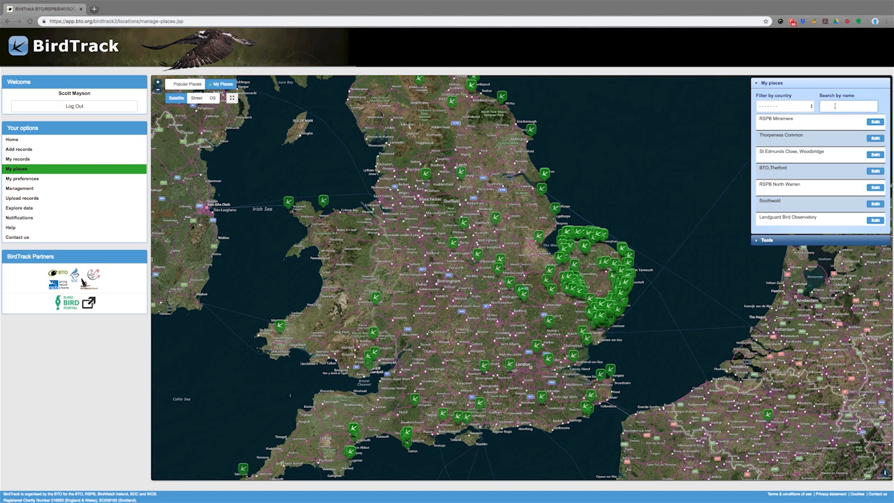
pyautogui.write('RSPB ')
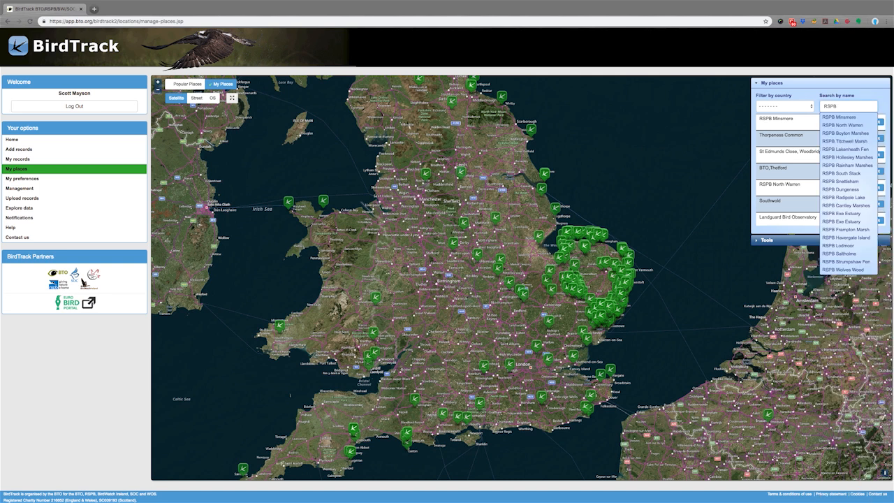
pyautogui.write('DU')
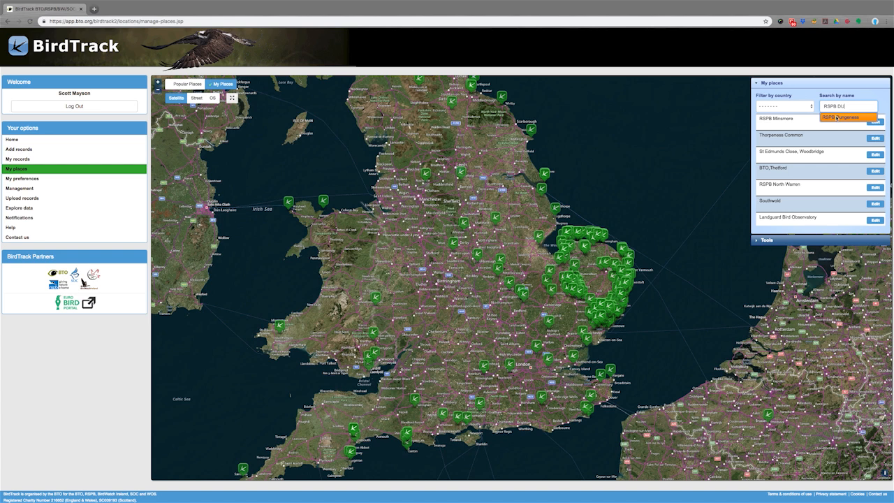
pyautogui.click(840, 117)
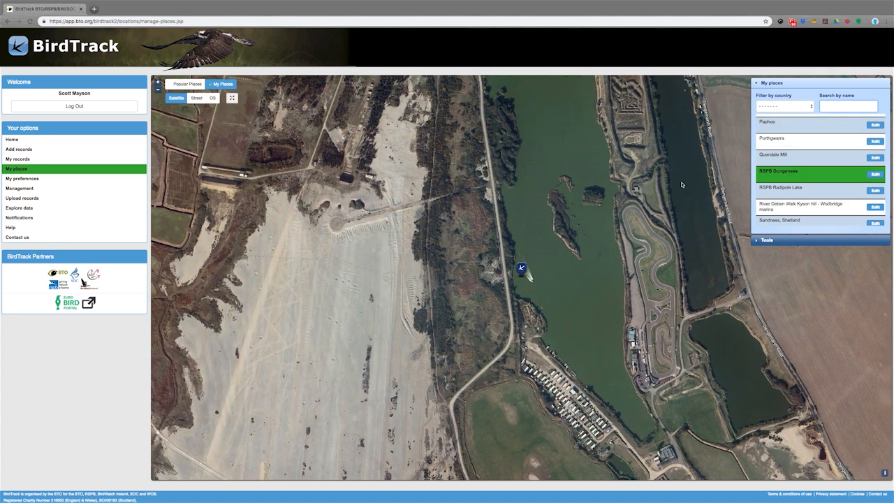
# Step: Open RSPB Dungeness for editing and display the popular places in the area around its point
pyautogui.click(876, 174)
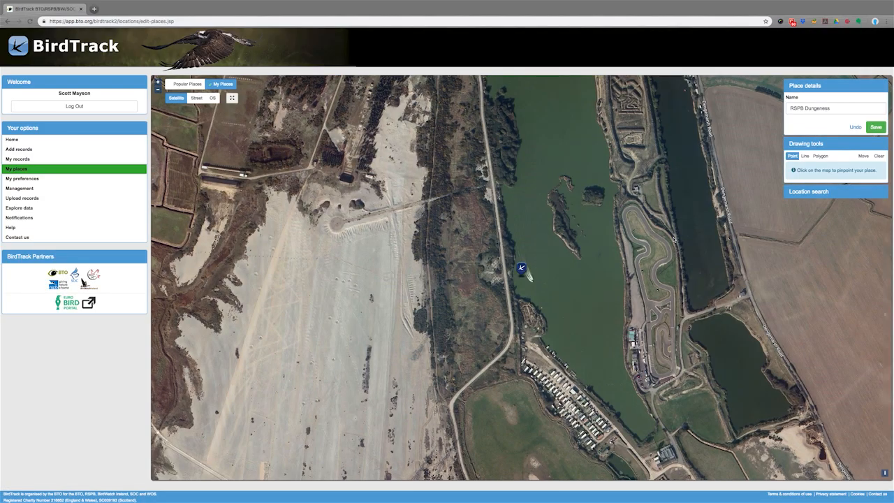
pyautogui.scroll(-1, 674, 240)
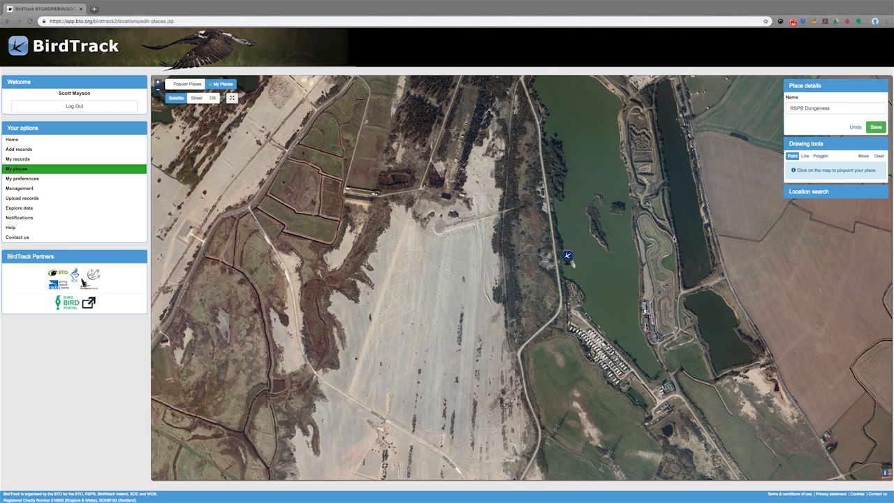
pyautogui.scroll(-1, 674, 240)
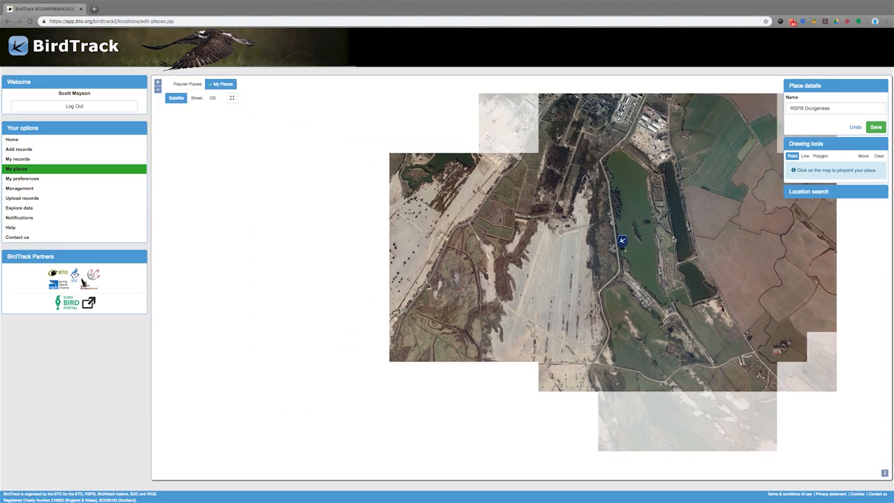
pyautogui.scroll(-1, 674, 240)
pyautogui.moveTo(674, 240); pyautogui.dragTo(493, 253)
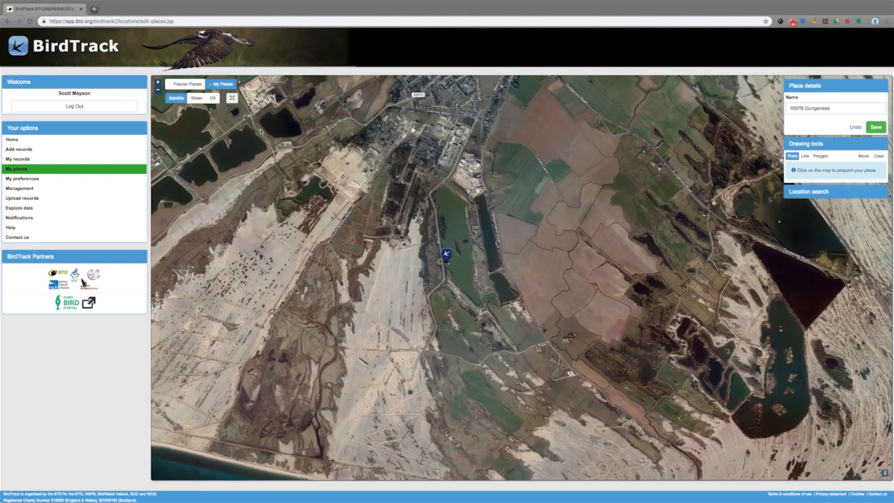
pyautogui.click(186, 84)
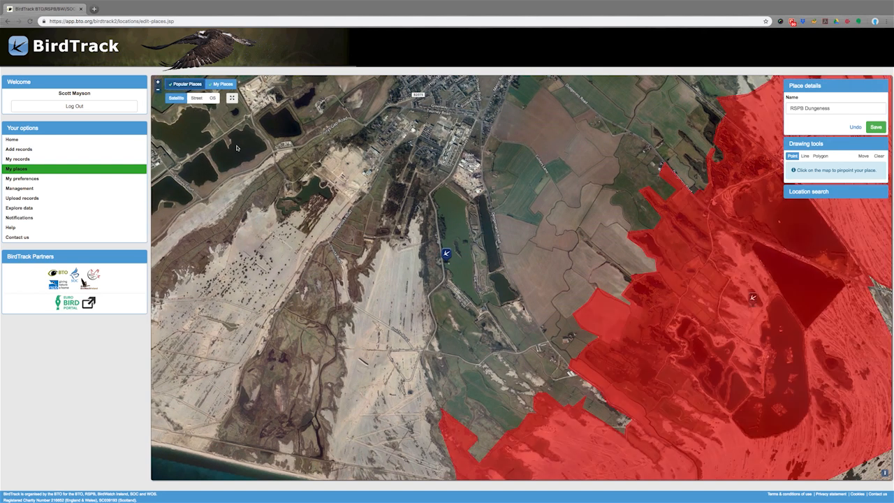
pyautogui.scroll(-2, 344, 211)
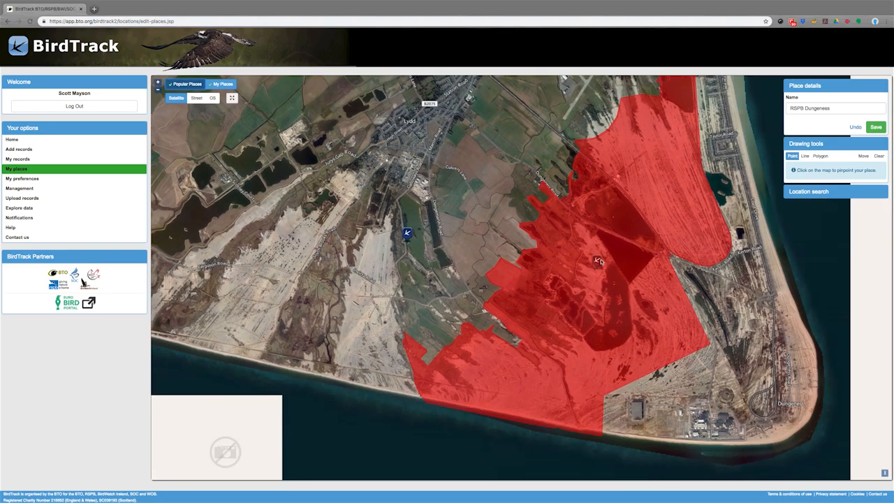
# Step: Replace the point with the boundary of the popular place RSPB Dungeness and save the place
pyautogui.click(598, 261)
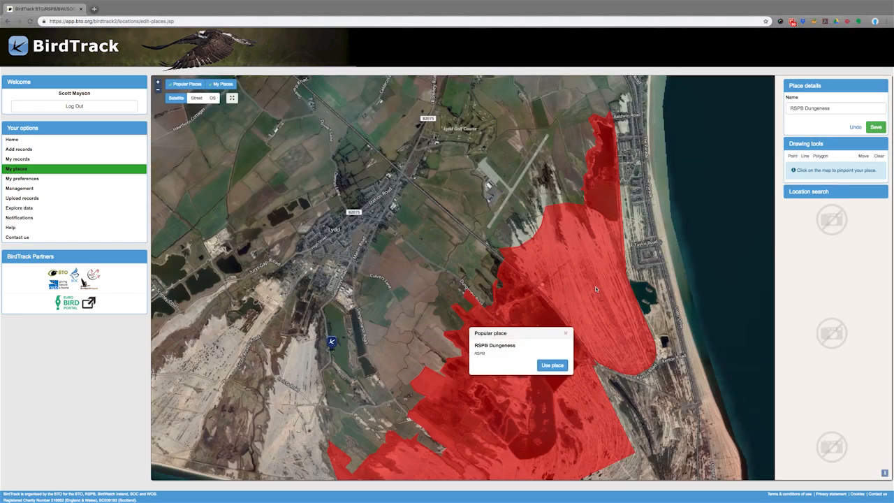
pyautogui.scroll(-1, 654, 276)
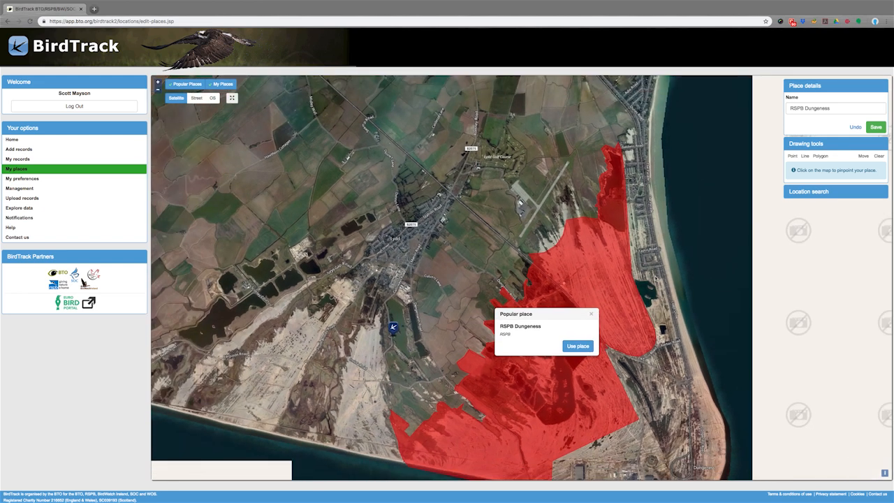
pyautogui.click(578, 347)
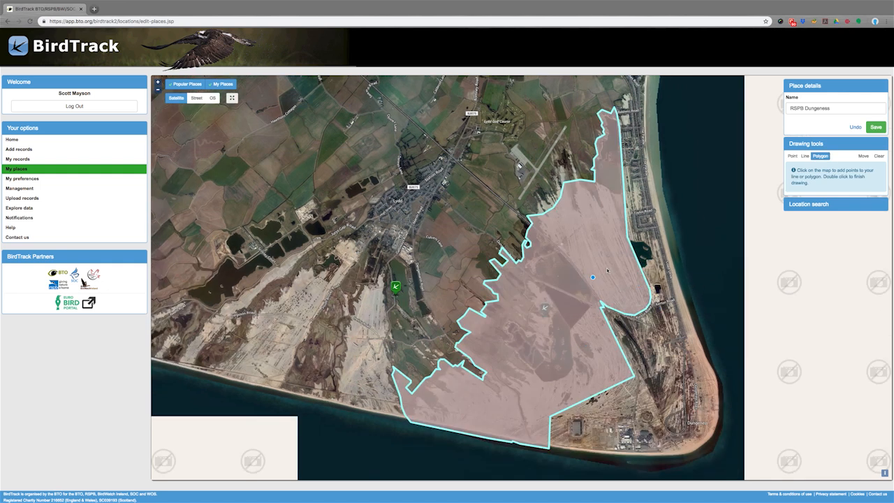
pyautogui.click(876, 127)
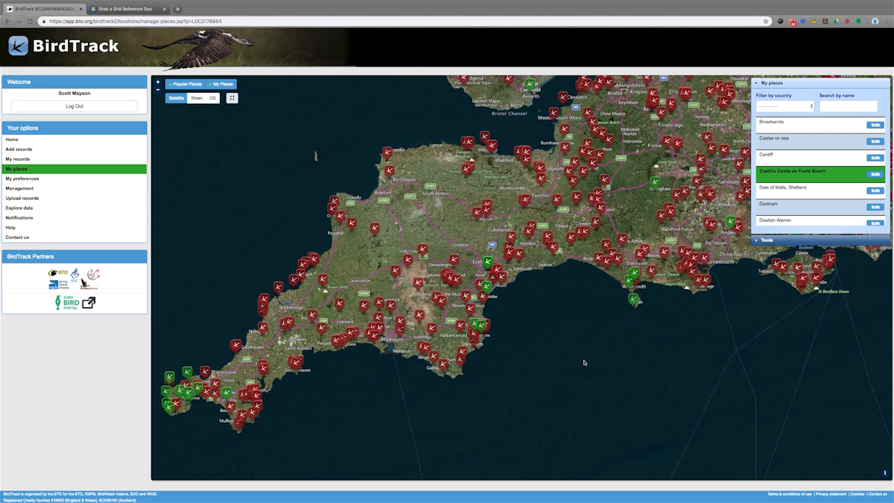
# Step: Examine the saved square place on the Devon coast around Dawlish, together with the popular places it overlaps
pyautogui.scroll(3, 487, 300)
pyautogui.scroll(4, 484, 298)
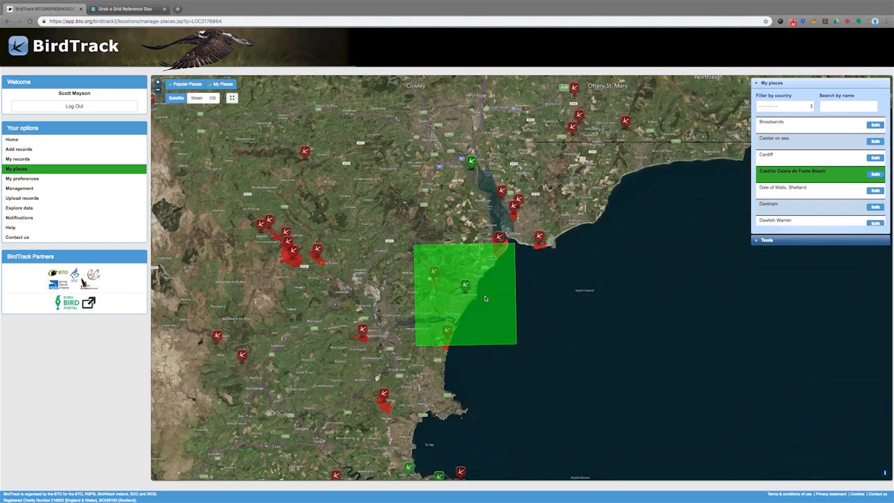
pyautogui.scroll(1, 486, 298)
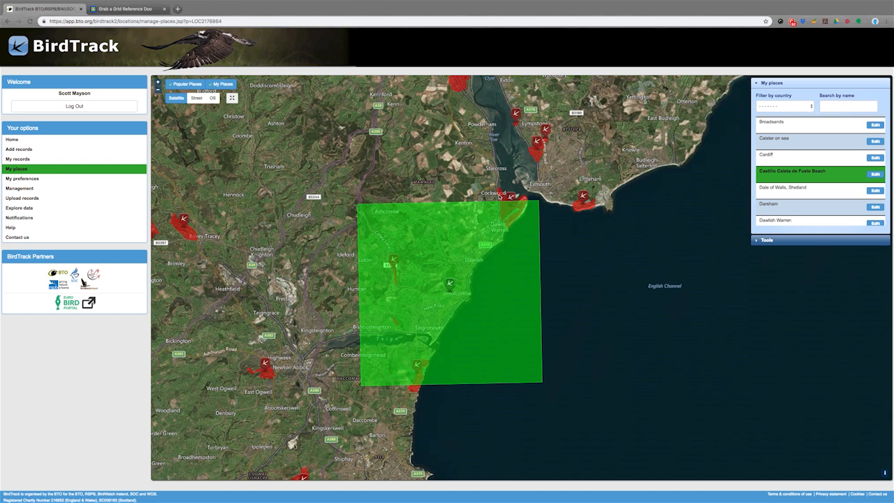
# Step: Open the saved square place Dawlish Warren for editing and select the popular place Dawlish Warren NNR on the map
pyautogui.click(450, 284)
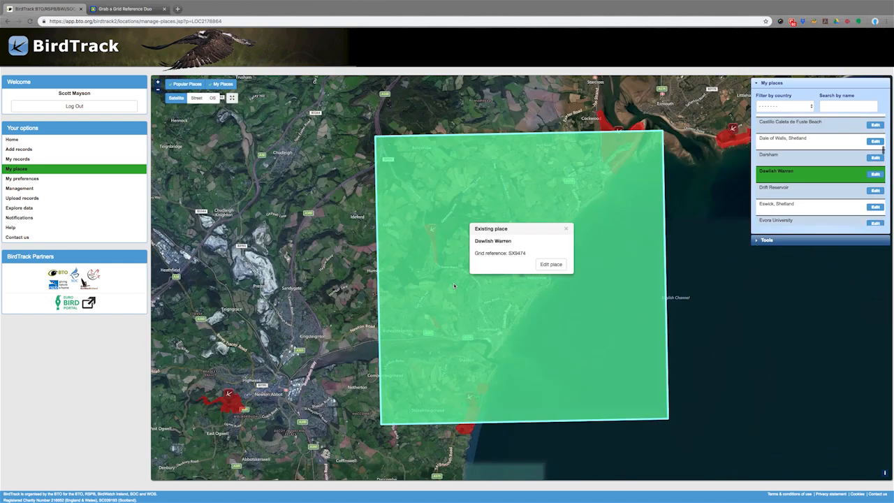
pyautogui.click(550, 265)
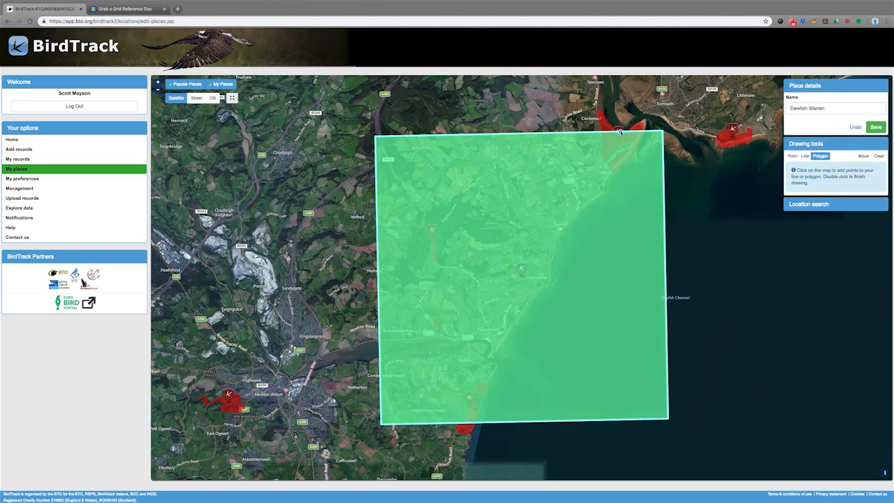
pyautogui.click(618, 129)
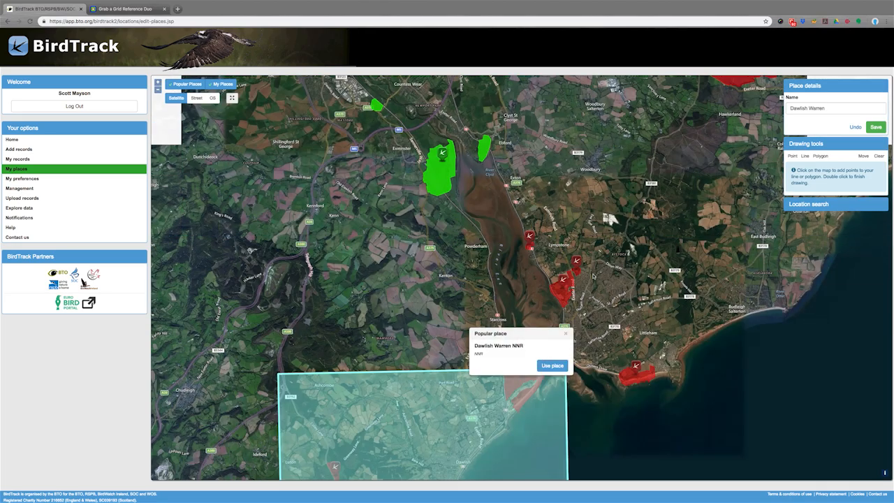
# Step: Replace the square with the boundary of the popular place Dawlish Warren NNR and save the place
pyautogui.scroll(-1, 598, 313)
pyautogui.click(569, 351)
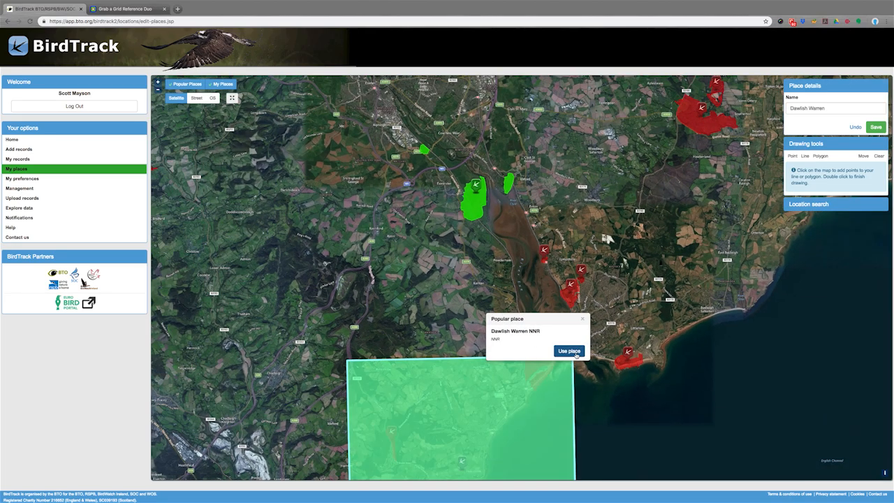
pyautogui.click(570, 352)
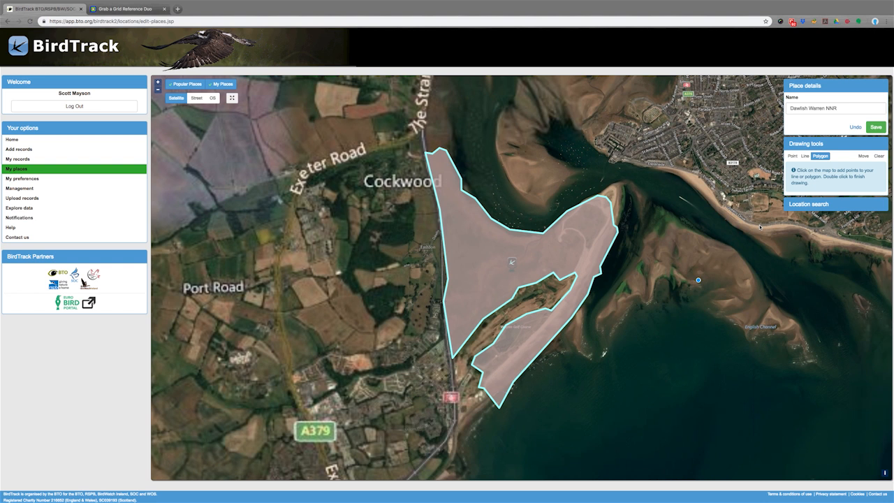
pyautogui.click(876, 127)
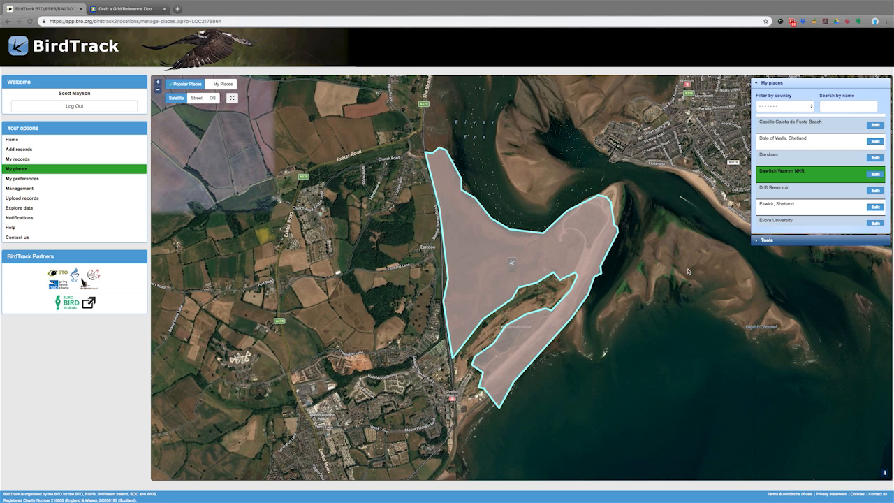
pyautogui.scroll(1, 688, 271)
pyautogui.scroll(1, 685, 271)
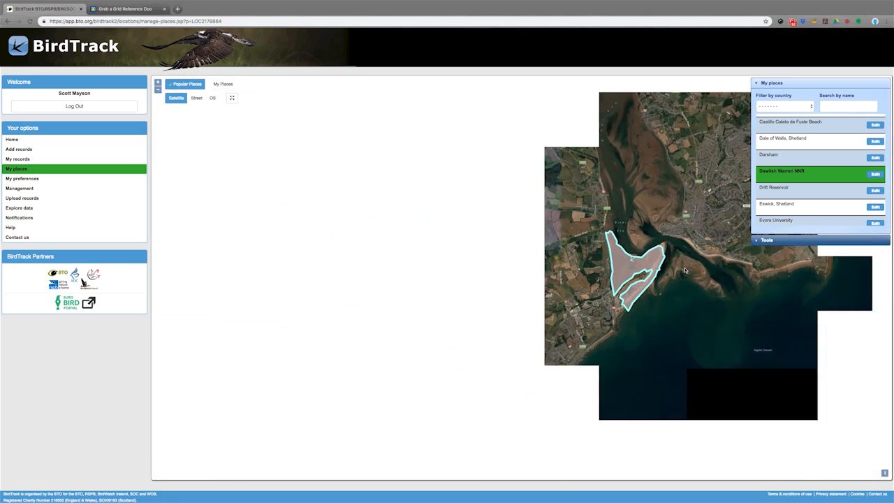